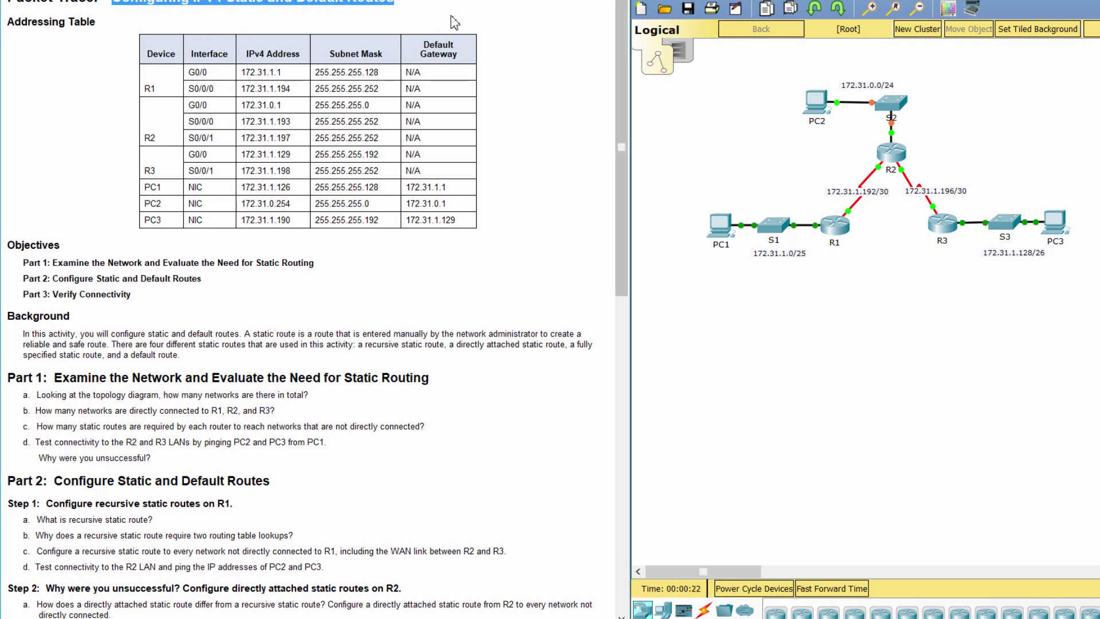
Step: Read the Background section and the Part 1 questions on networks, required static routes and connectivity testing in the lab instructions
left_click(473, 32)
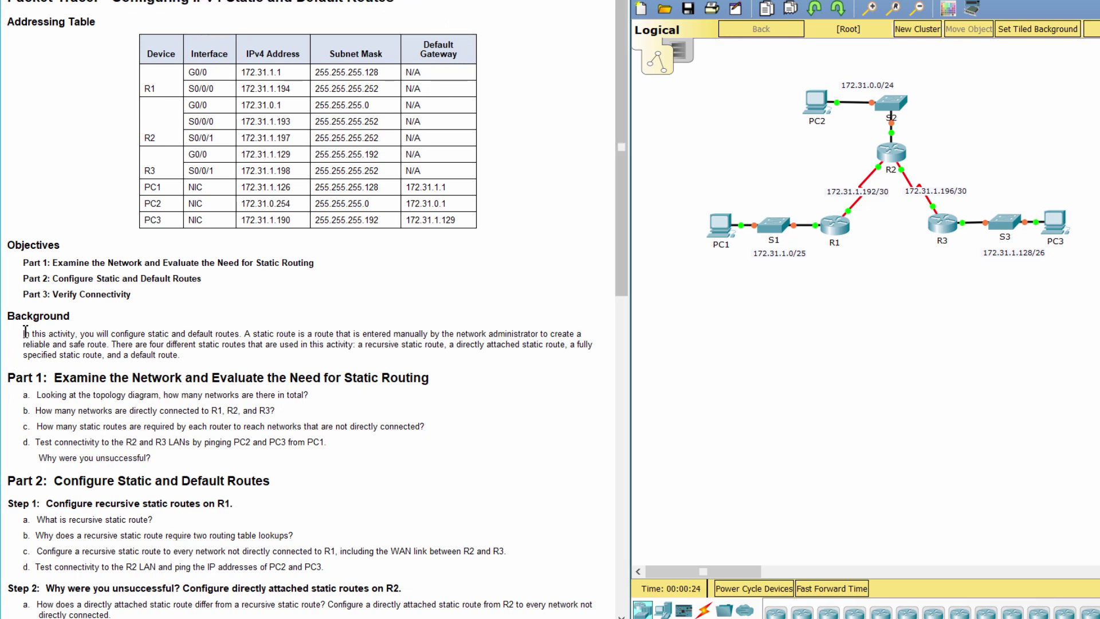
left_click_drag(23, 333, 418, 354)
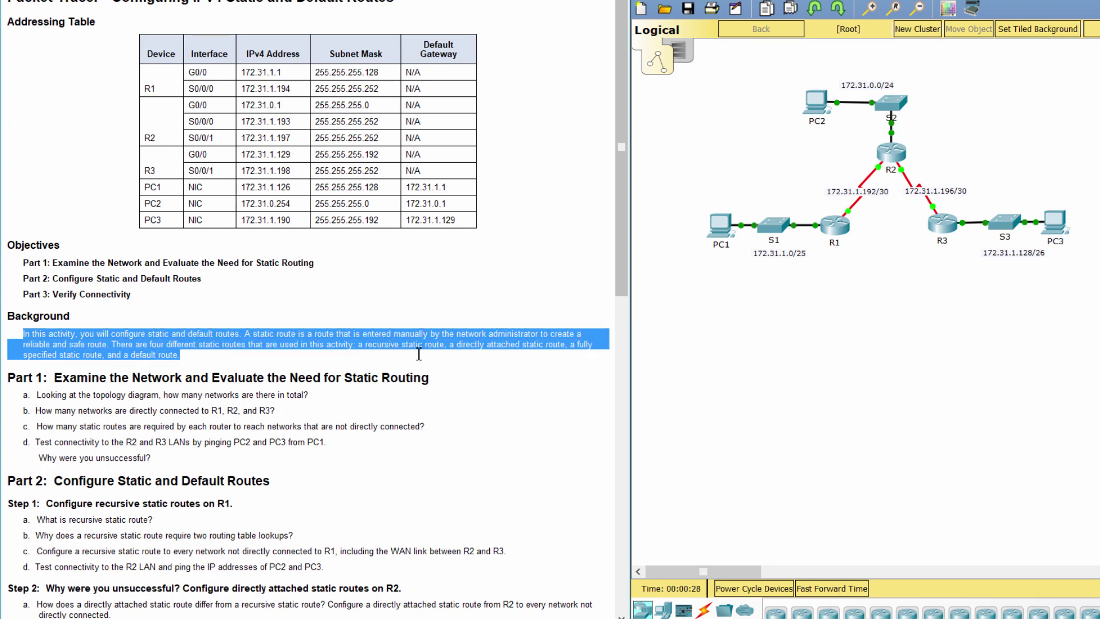
left_click(503, 379)
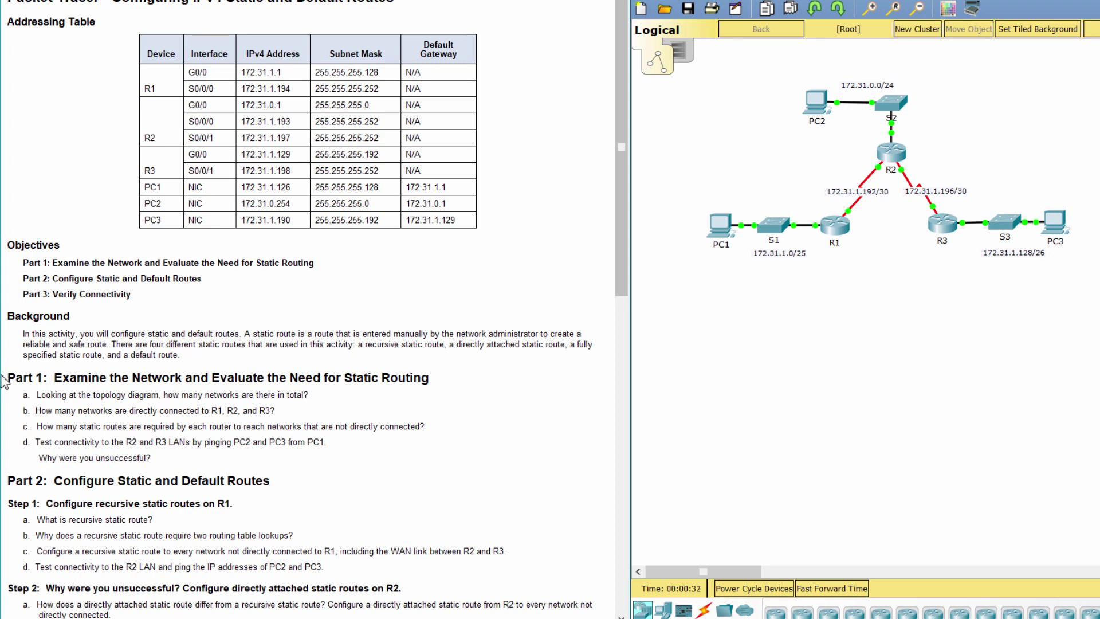
left_click_drag(8, 379, 434, 381)
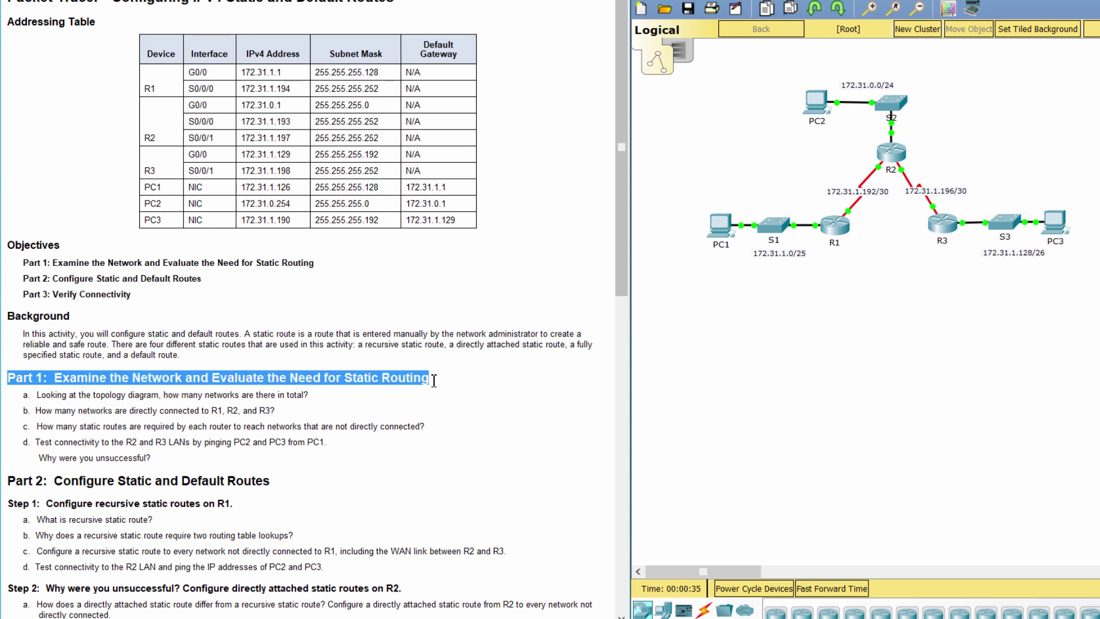
left_click(456, 403)
scroll(457, 404, "down", 1)
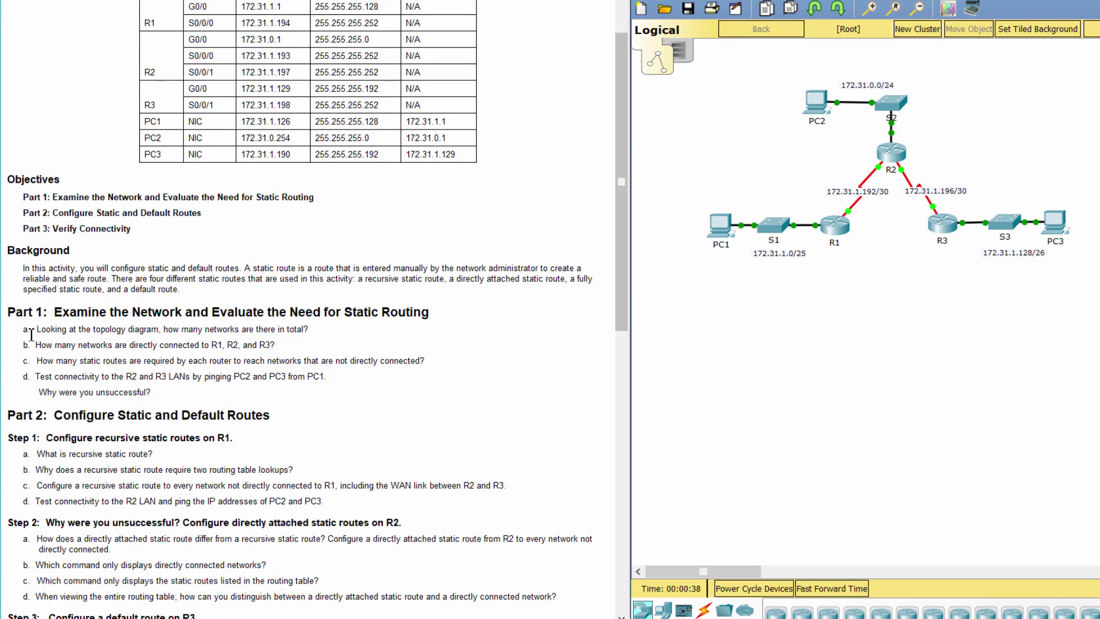
left_click_drag(46, 330, 310, 329)
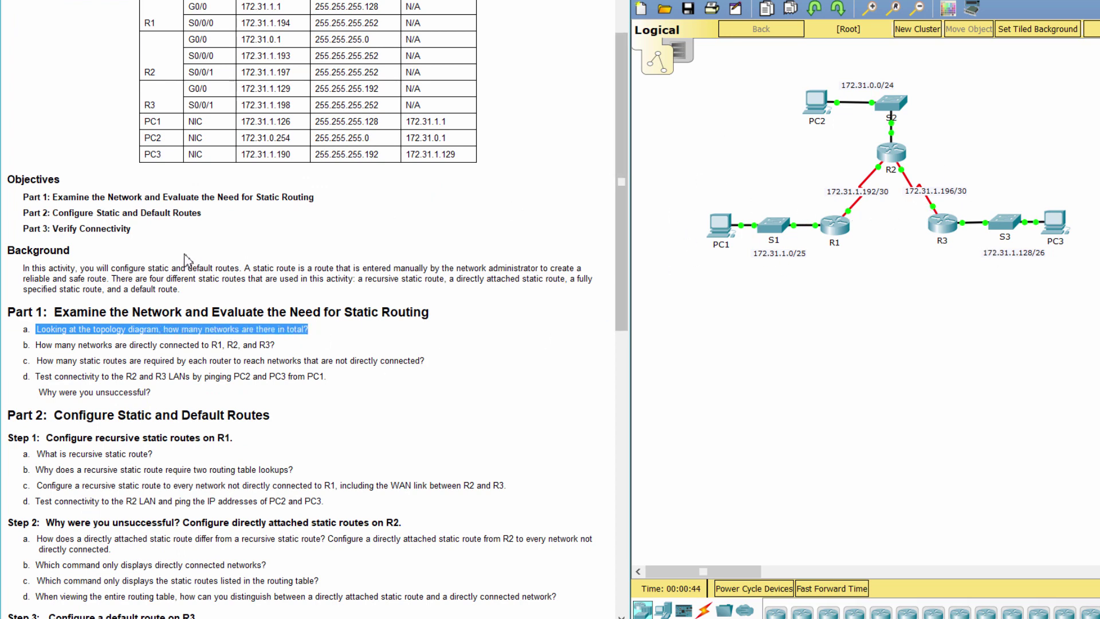
left_click_drag(31, 346, 280, 343)
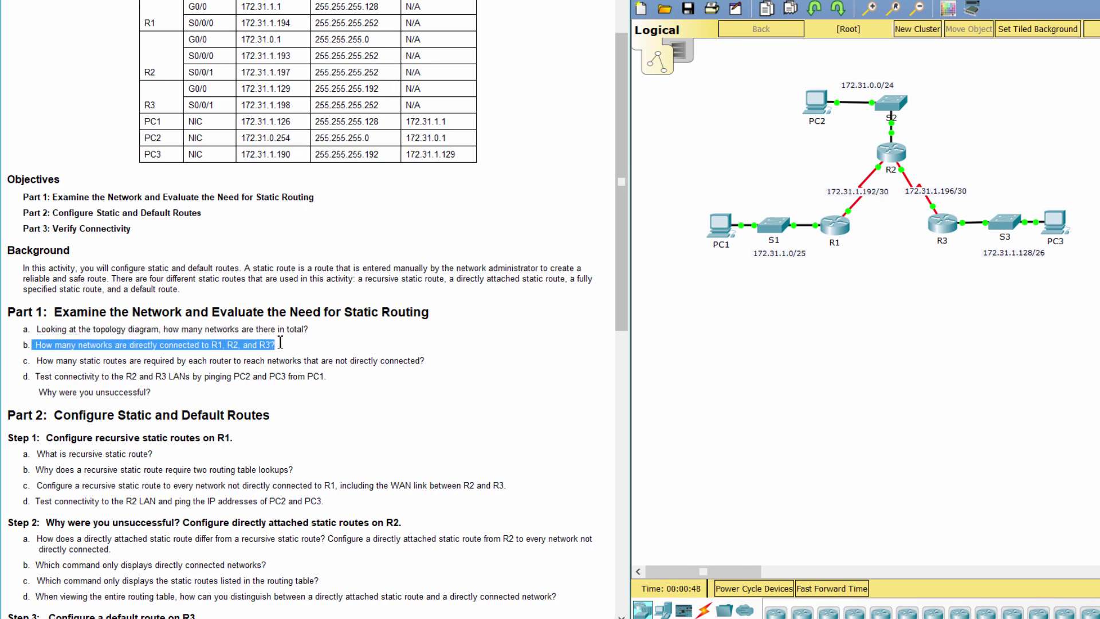
scroll(296, 351, "up", 2)
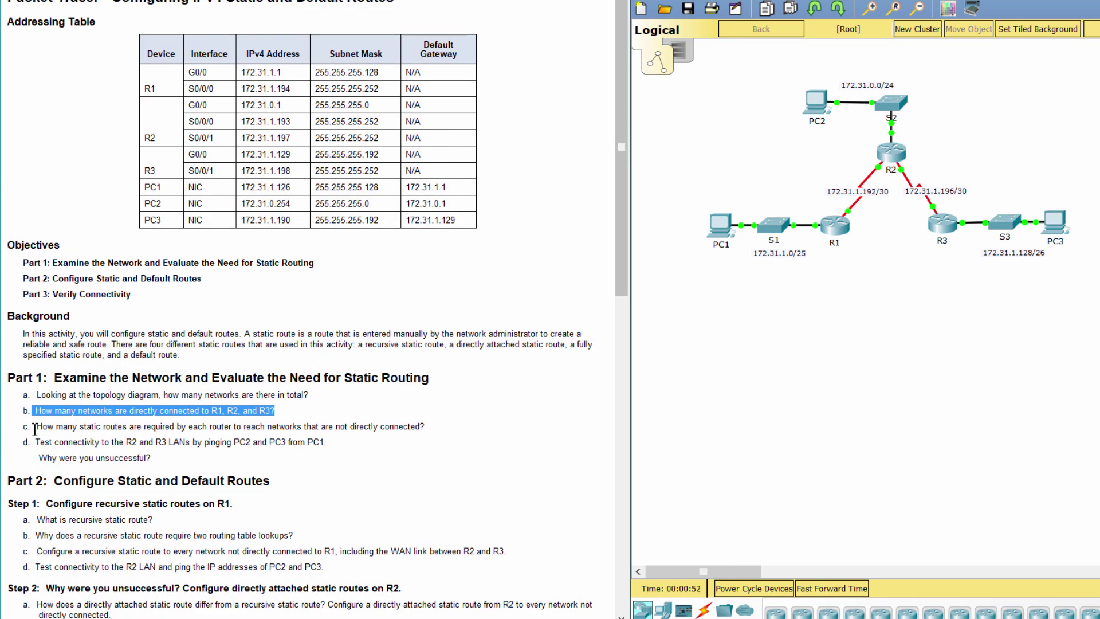
left_click_drag(35, 429, 433, 425)
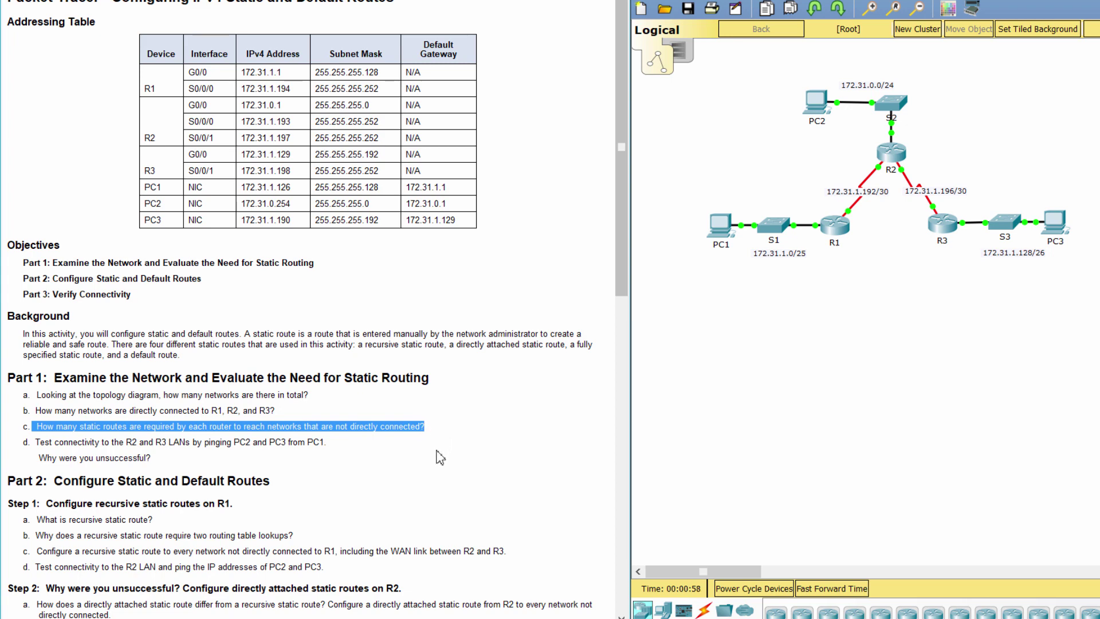
left_click(442, 451)
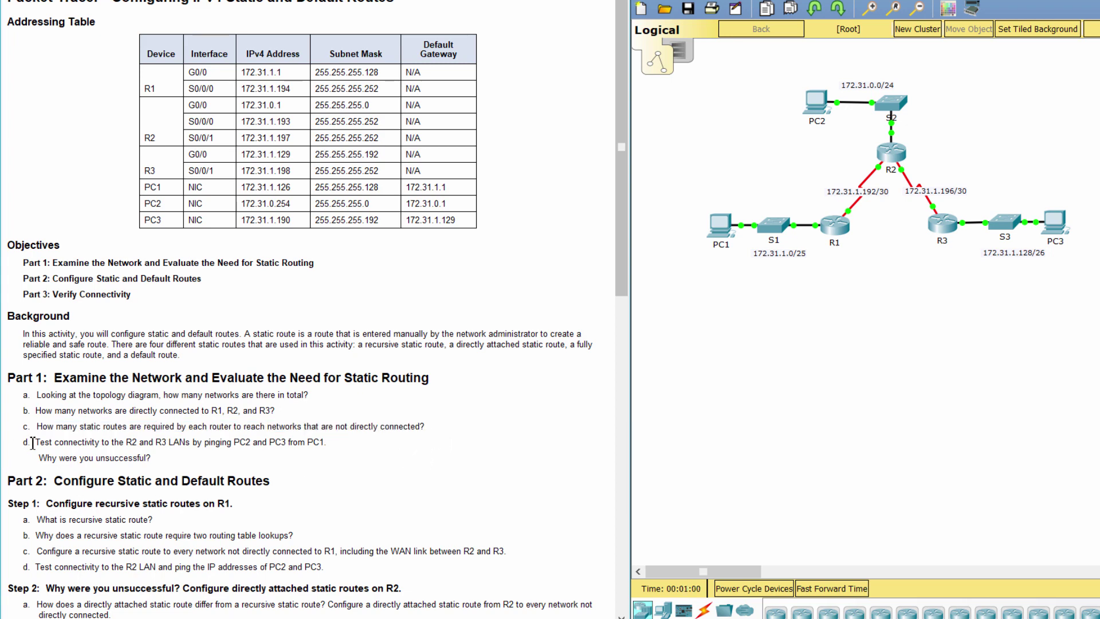
left_click_drag(30, 443, 337, 444)
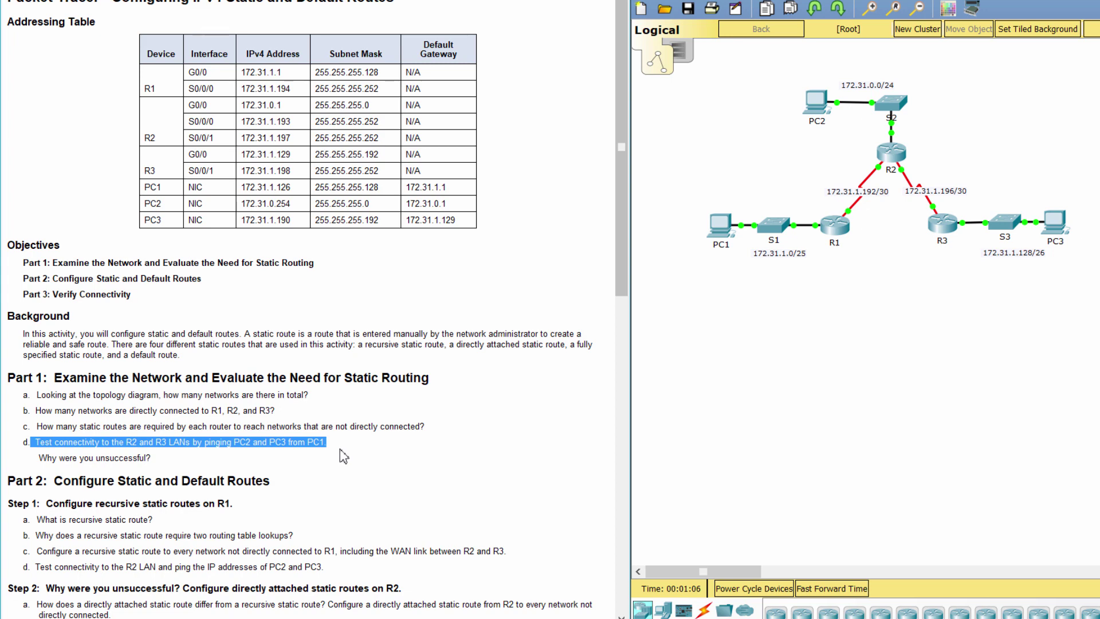
Step: Open the Command Prompt on PC1
left_click(720, 230)
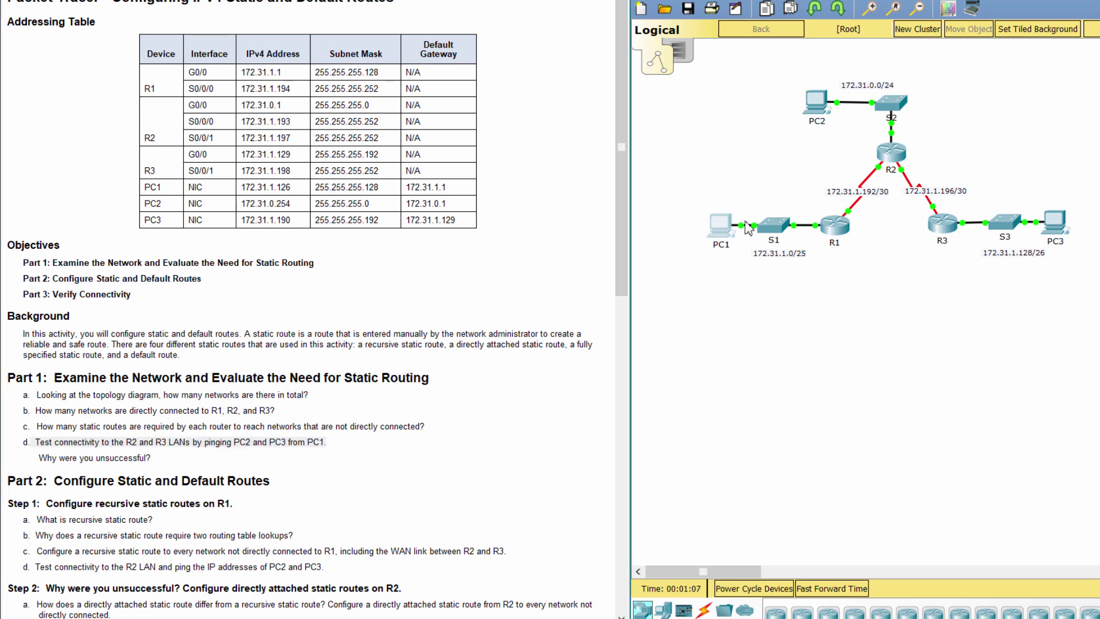
left_click_drag(708, 98, 992, 38)
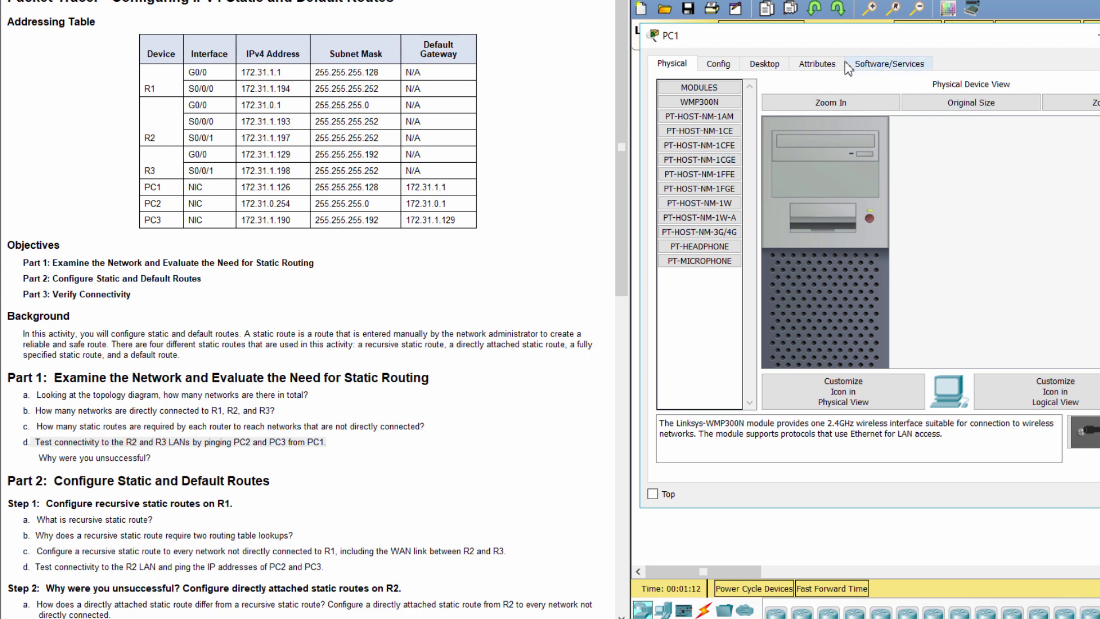
left_click(774, 64)
left_click(1012, 114)
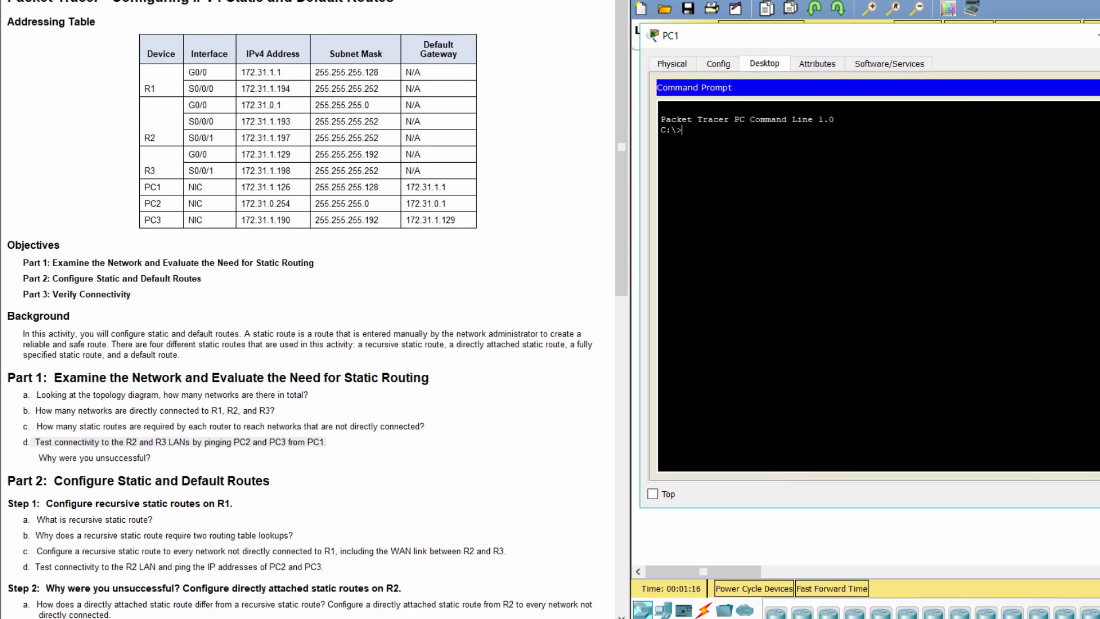
Step: Ping PC2 at 172.31.0.254 from PC1 to test connectivity to the R2 LAN, and close PC1's window
type("ping")
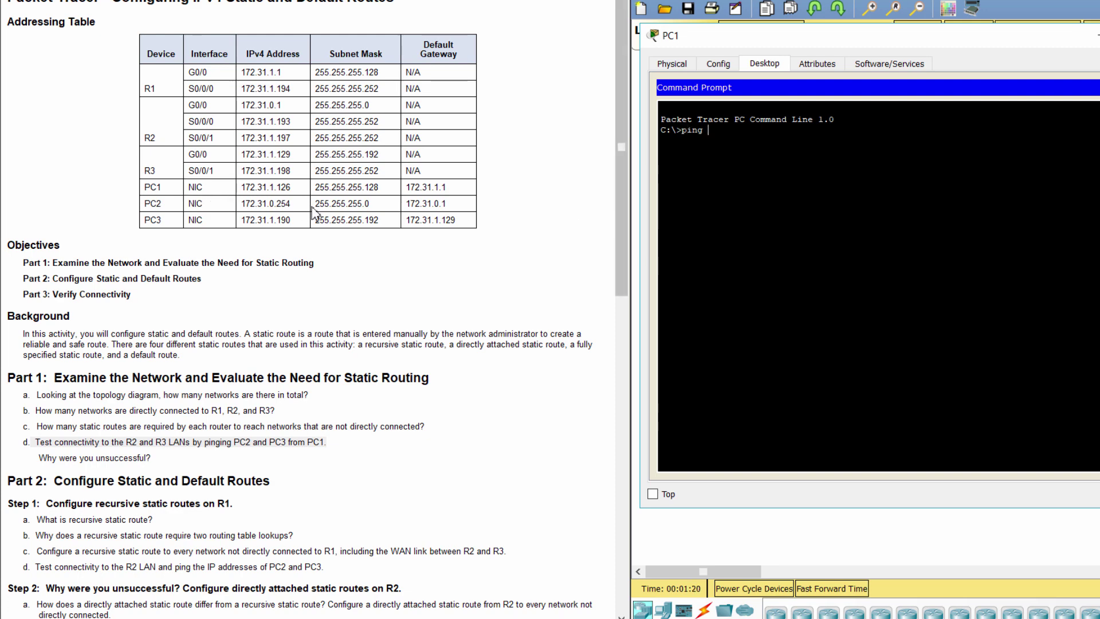
left_click_drag(291, 203, 245, 204)
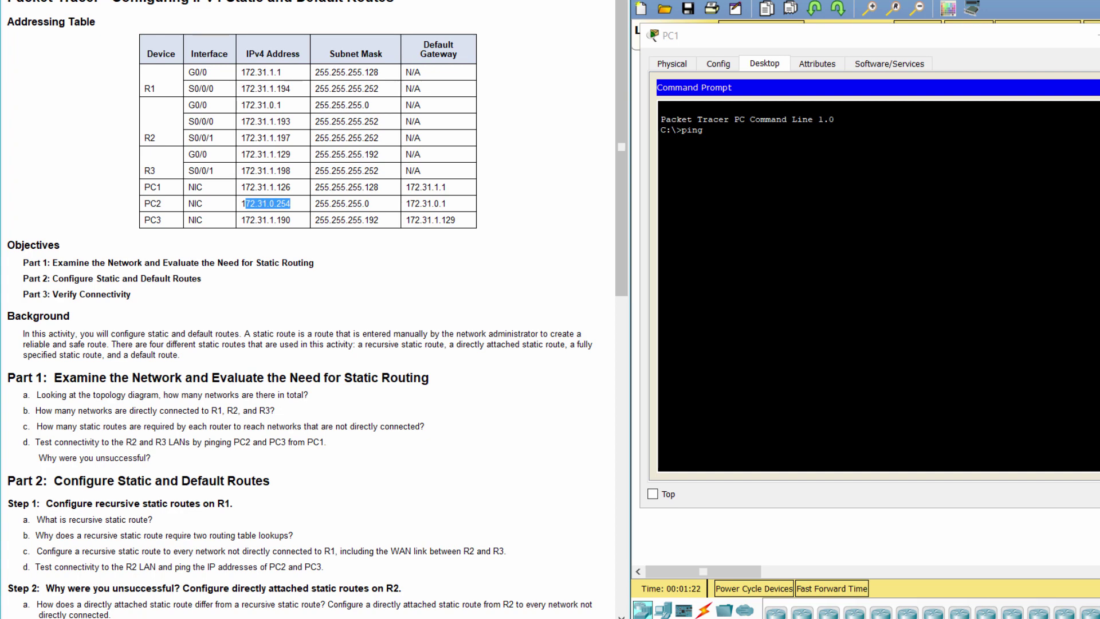
left_click(708, 130)
type("172.31")
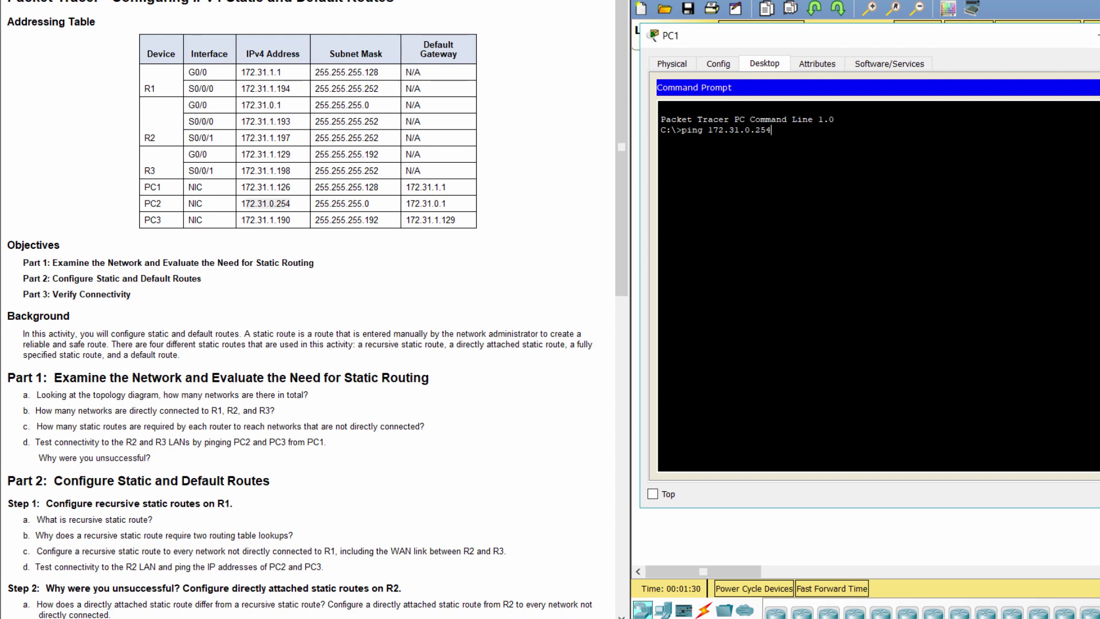
type(".0.254")
key("Return")
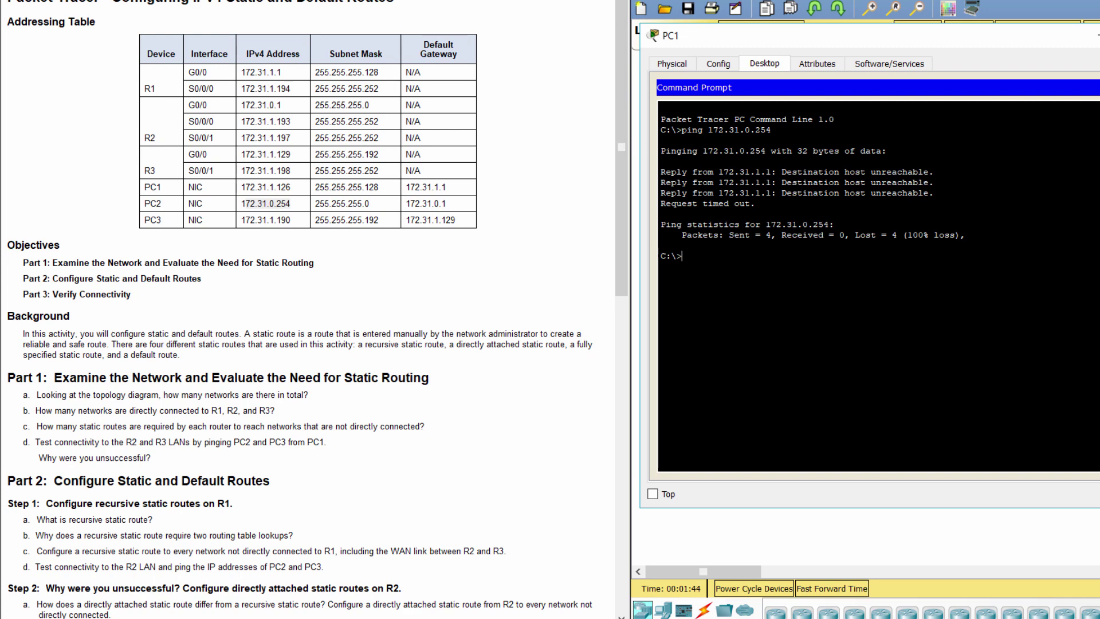
left_click(1097, 35)
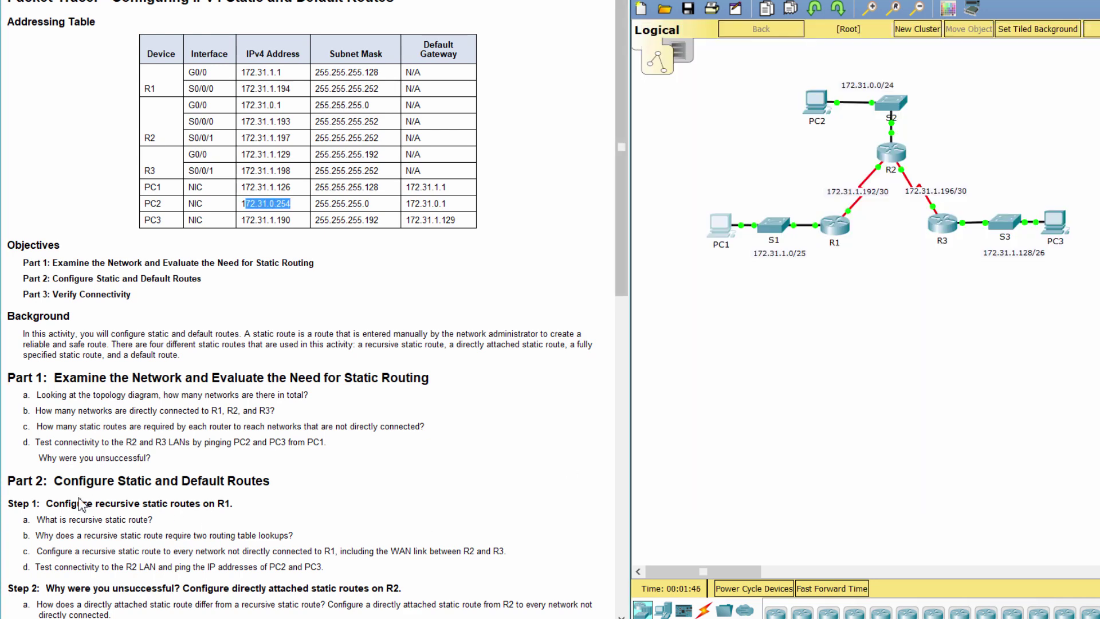
Step: Read the last Part 1 question and the Part 2 Step 1 instructions on configuring recursive static routes on R1
left_click_drag(39, 457, 171, 457)
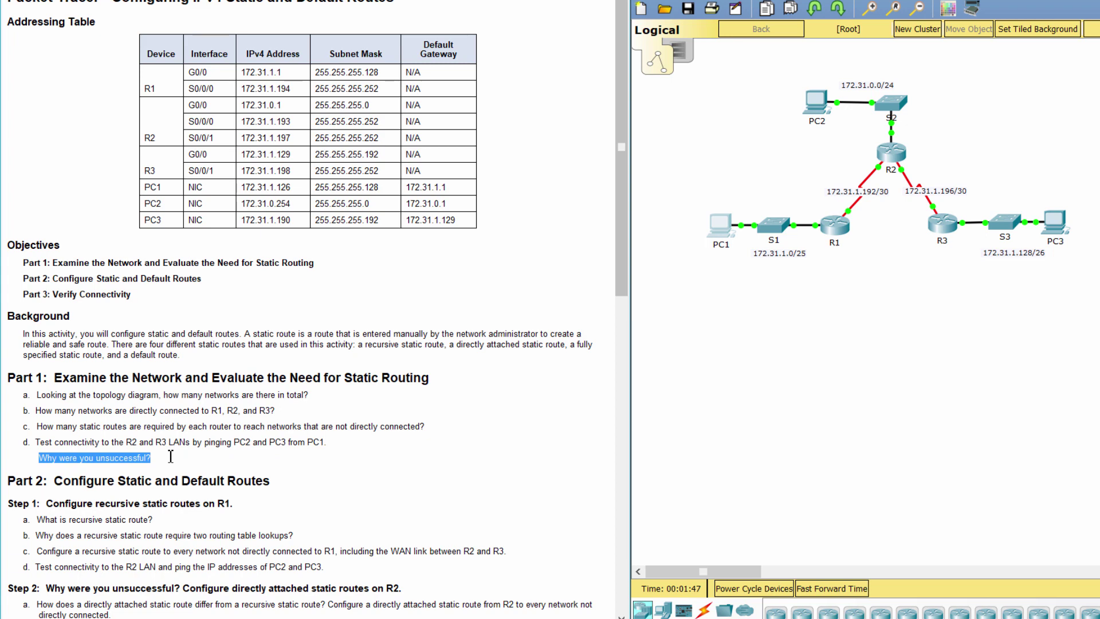
scroll(171, 456, "down", 3)
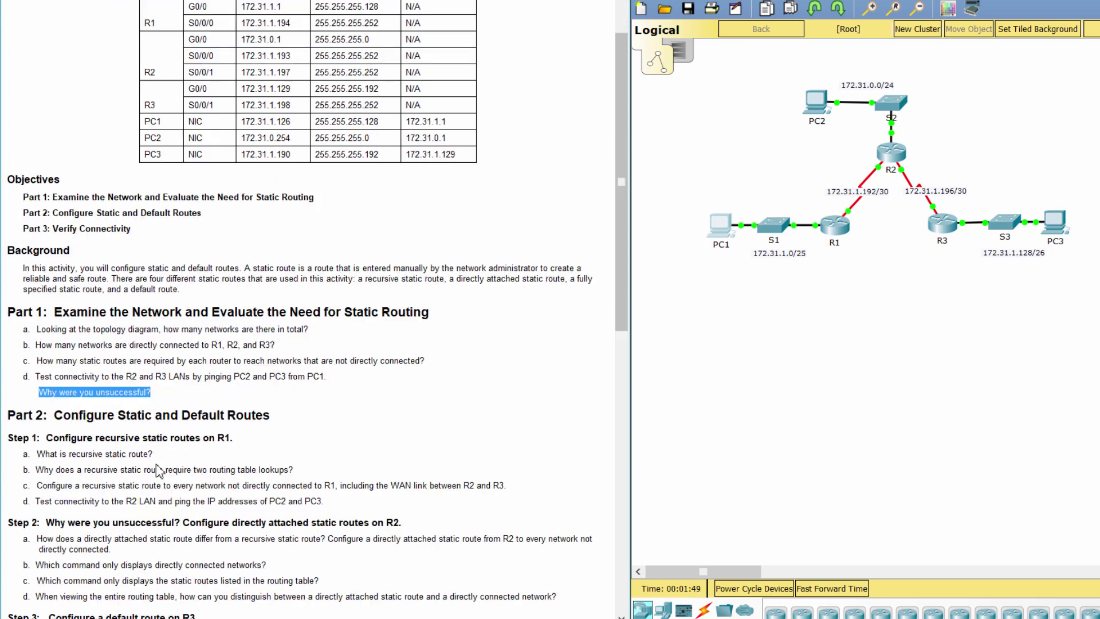
left_click_drag(13, 350, 298, 349)
left_click(250, 369)
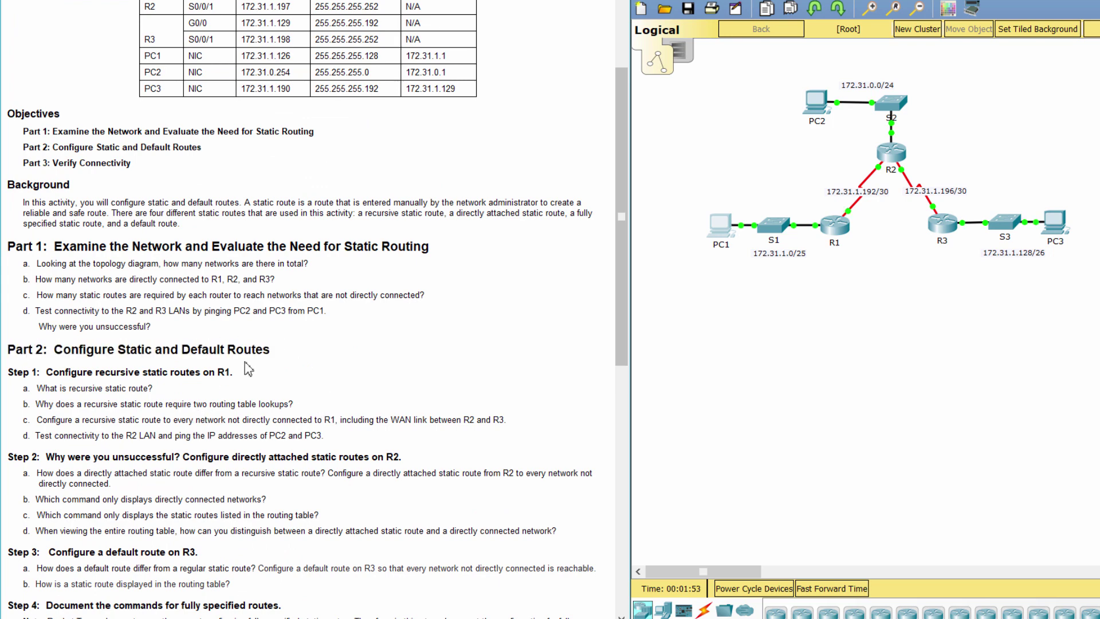
left_click_drag(8, 372, 236, 365)
left_click(256, 376)
left_click_drag(20, 394, 180, 393)
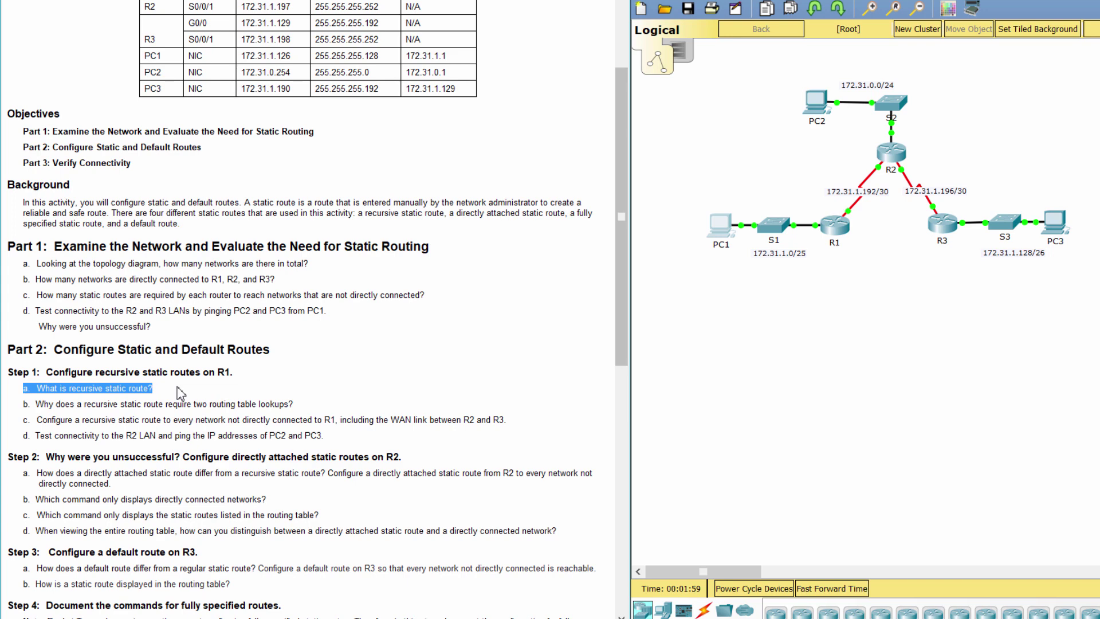
left_click(159, 413)
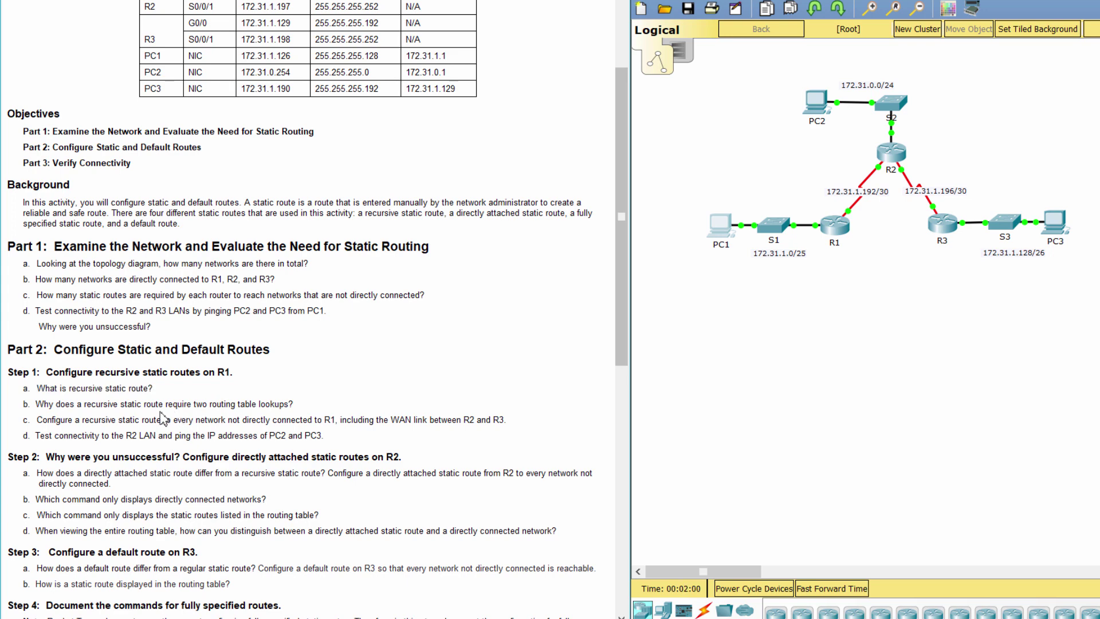
scroll(113, 405, "down", 2)
left_click_drag(22, 340, 311, 335)
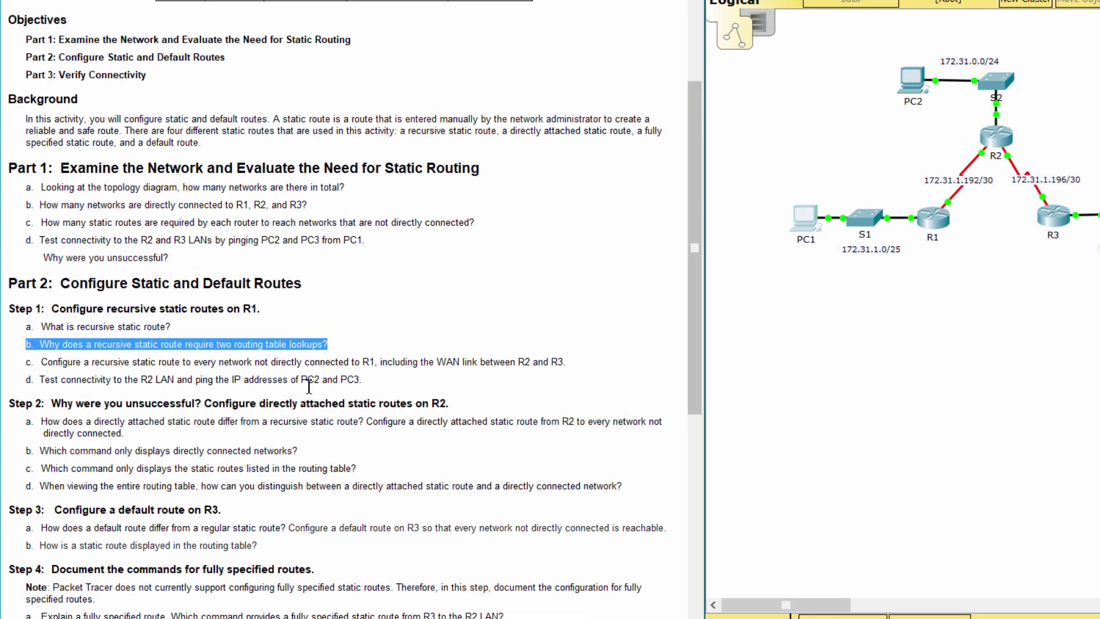
left_click(28, 358)
left_click_drag(32, 365, 575, 364)
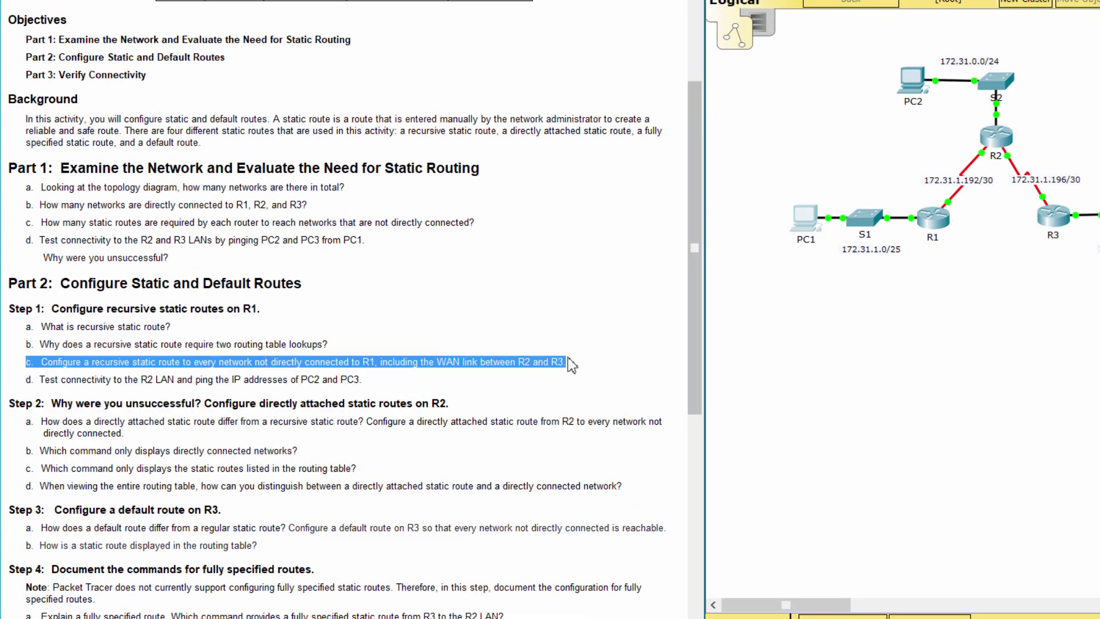
left_click(546, 395)
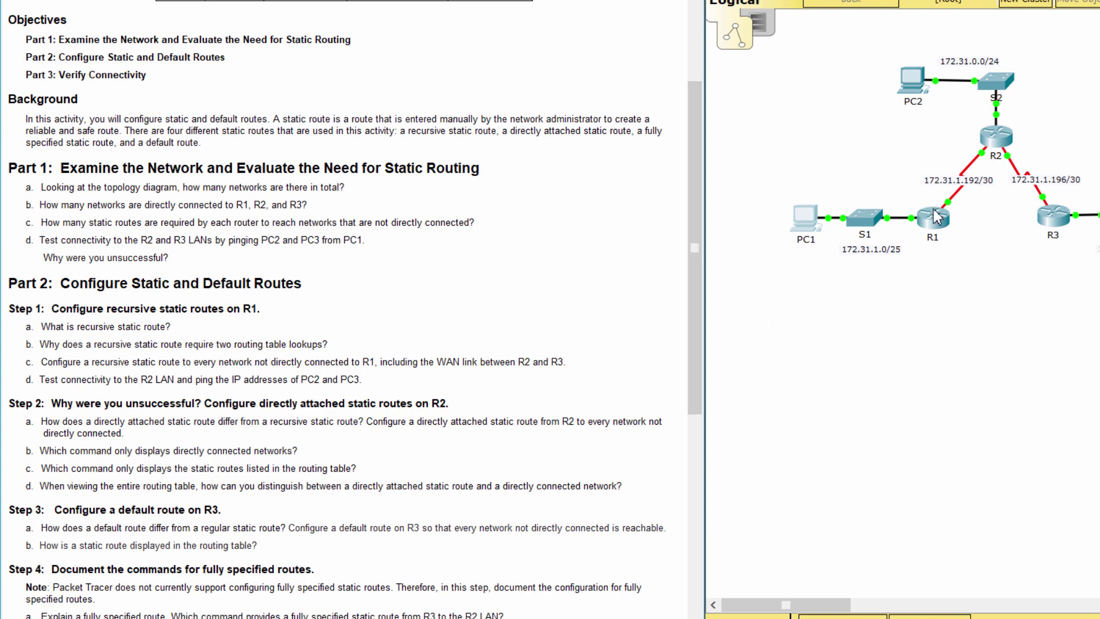
Step: Open router R1's command line and enter global configuration mode
left_click(933, 217)
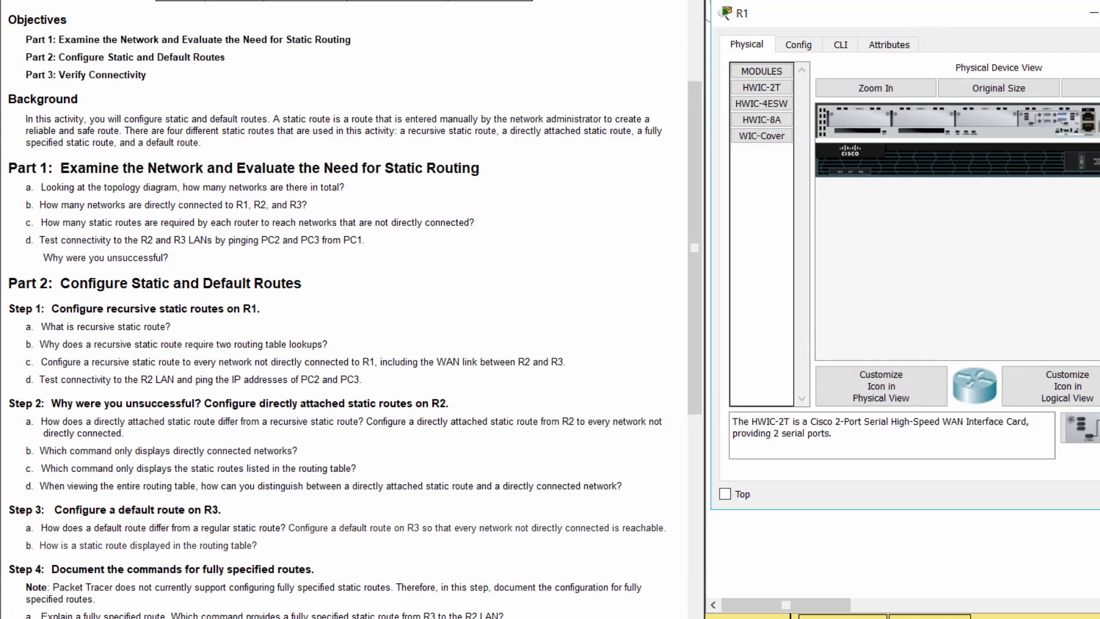
left_click(842, 51)
key("Return")
type("ena")
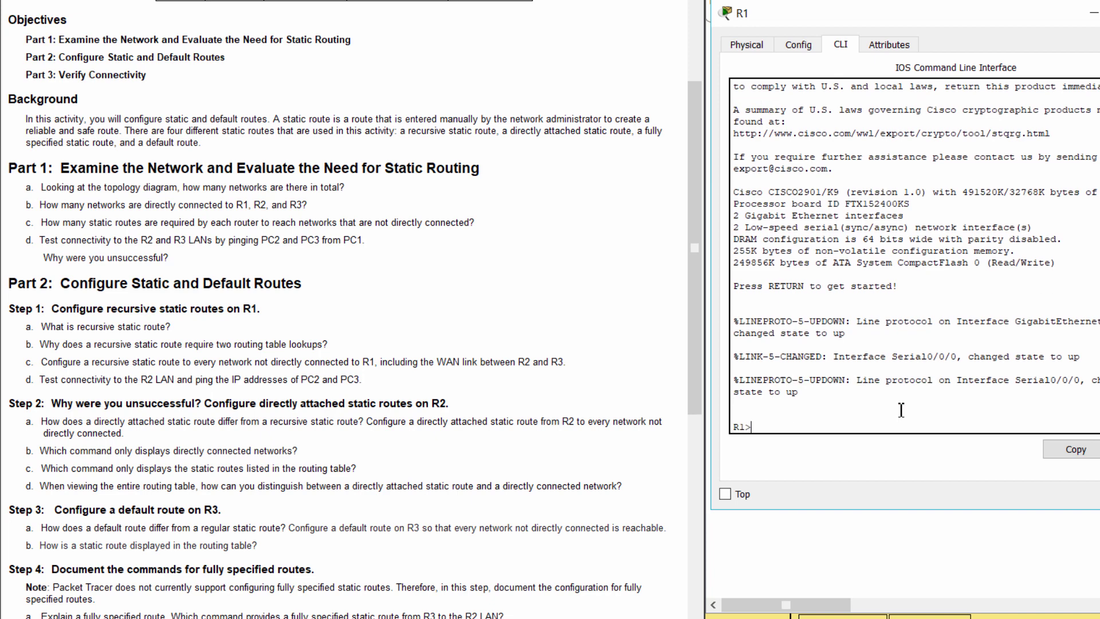
key("Return")
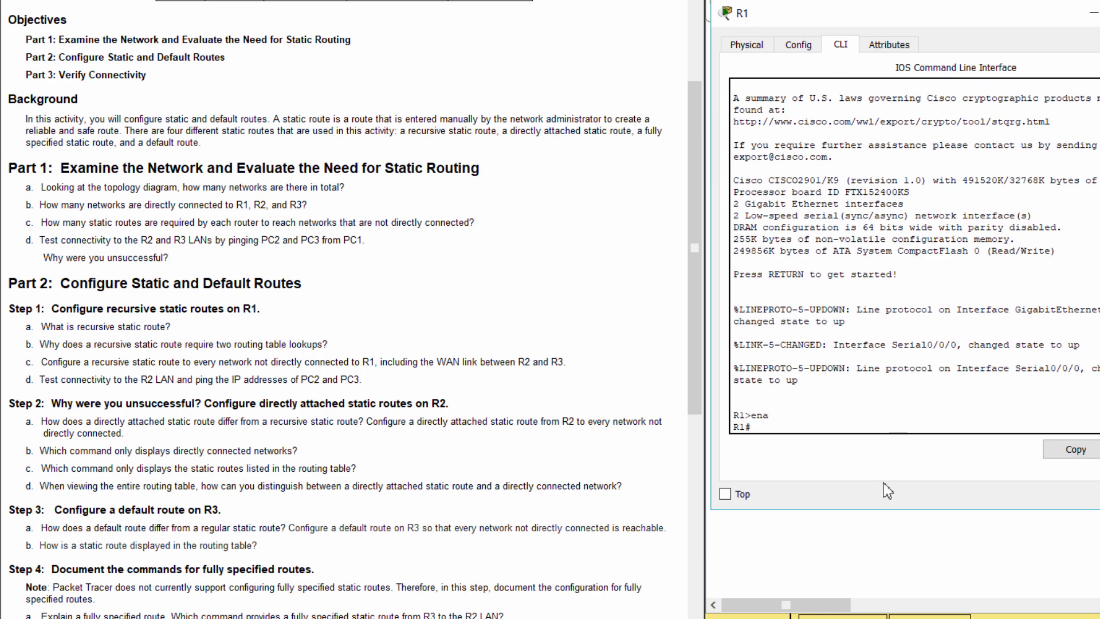
type("conf t")
key("Return")
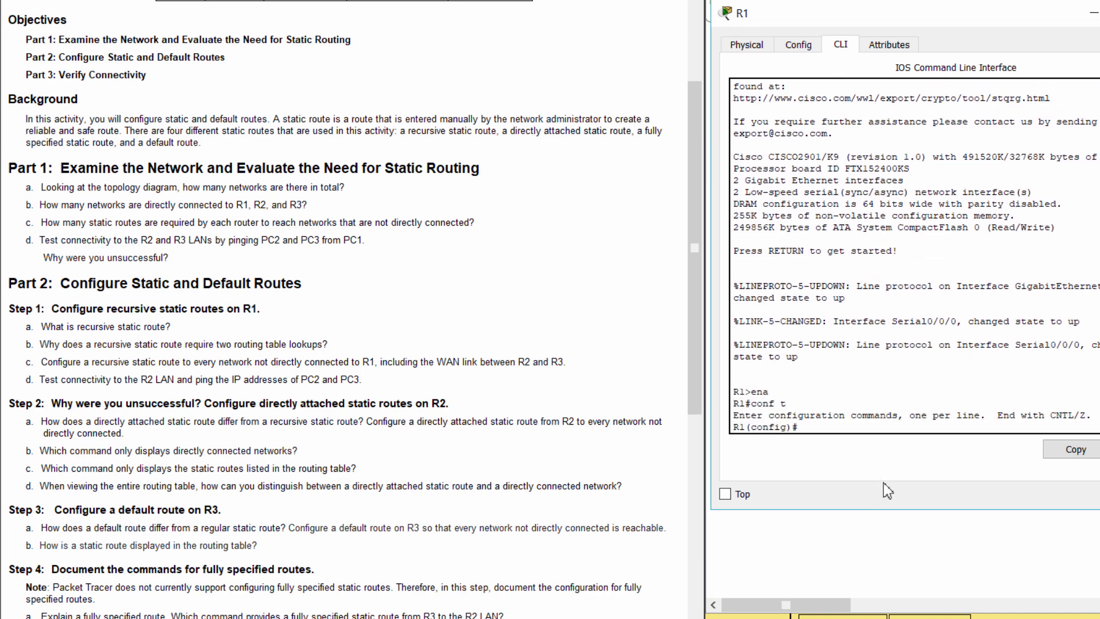
Step: Configure a recursive static route on R1 to 172.31.0.0 with mask 255.255.255.0 through next hop 172.31.1.193
type("ip rout")
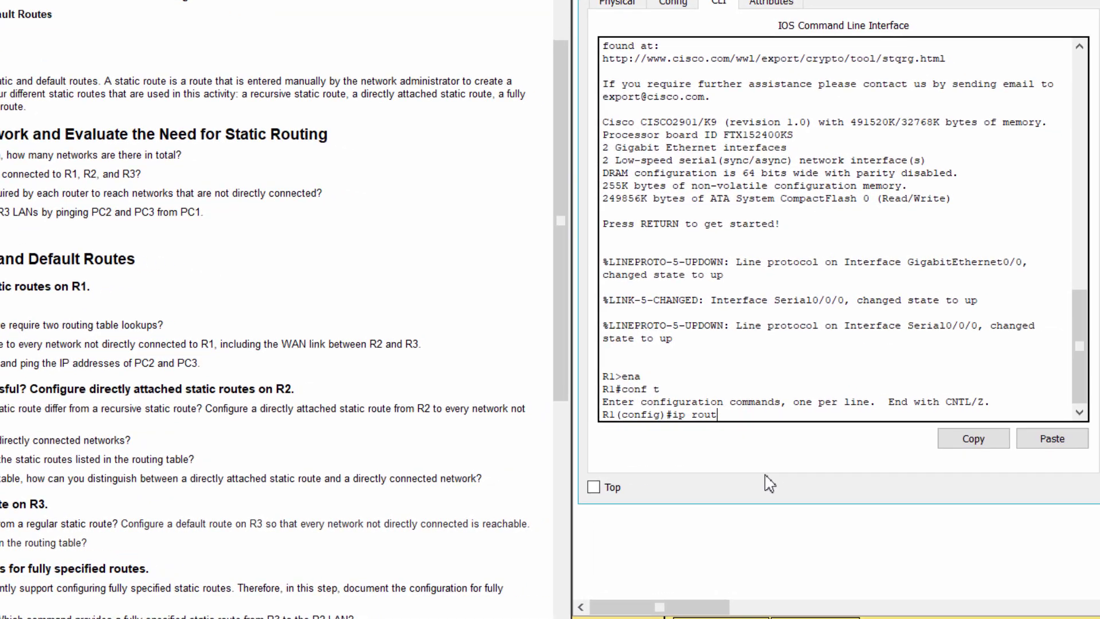
type("e 172.31.0.0 255.255.255.0")
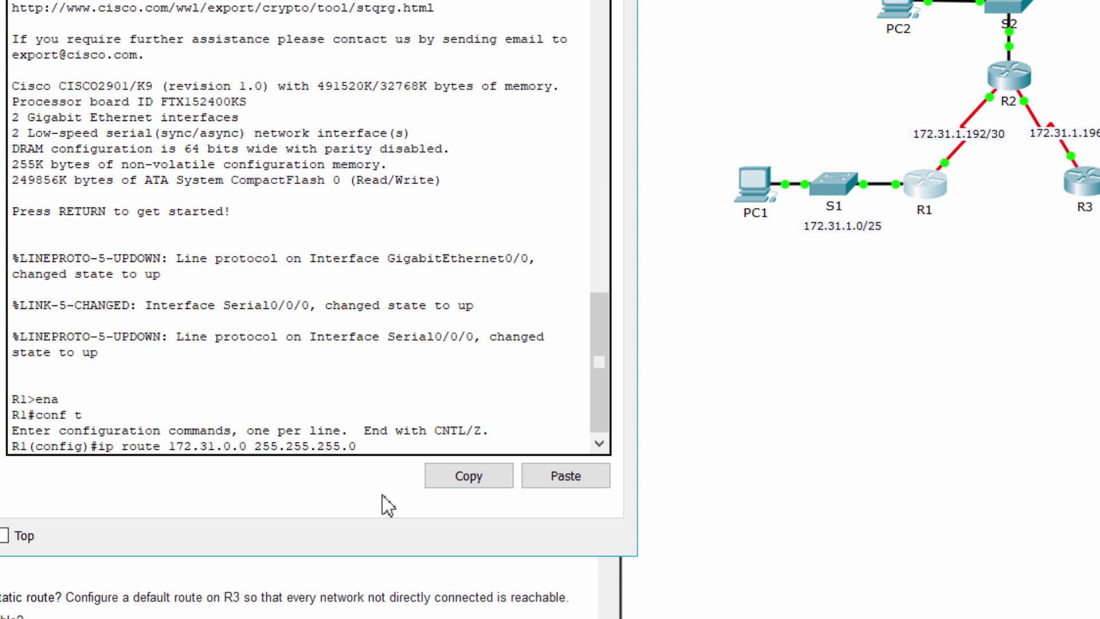
type("72.31.1.193")
key("Return")
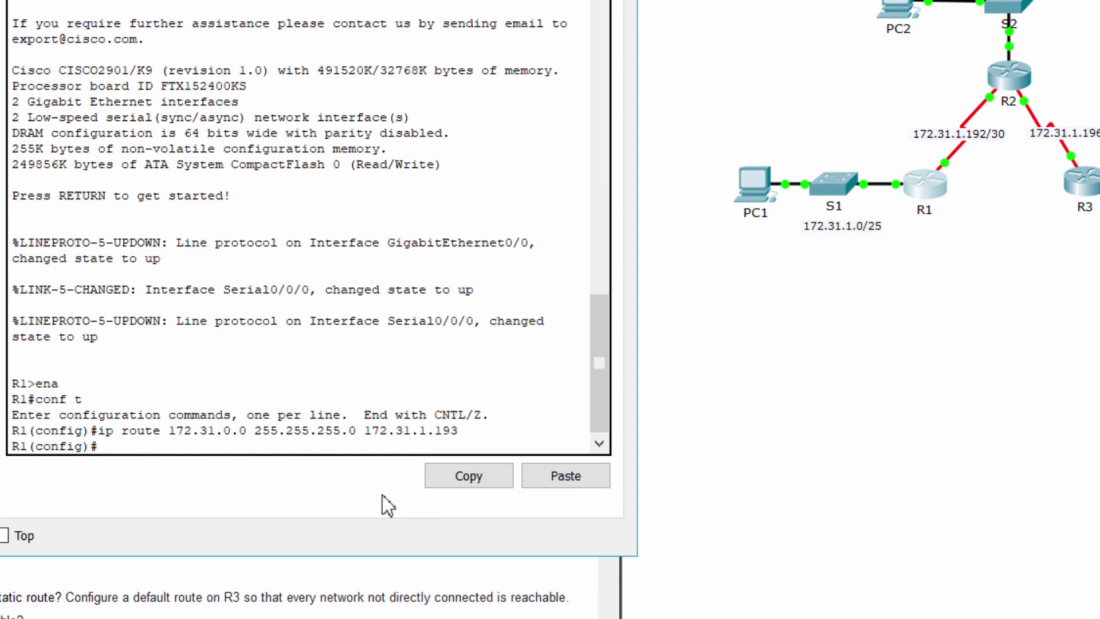
Step: Configure a recursive static route on R1 to 172.31.1.196 with mask 255.255.255.252 through next hop 172.31.1.193
type("ip route 172.31")
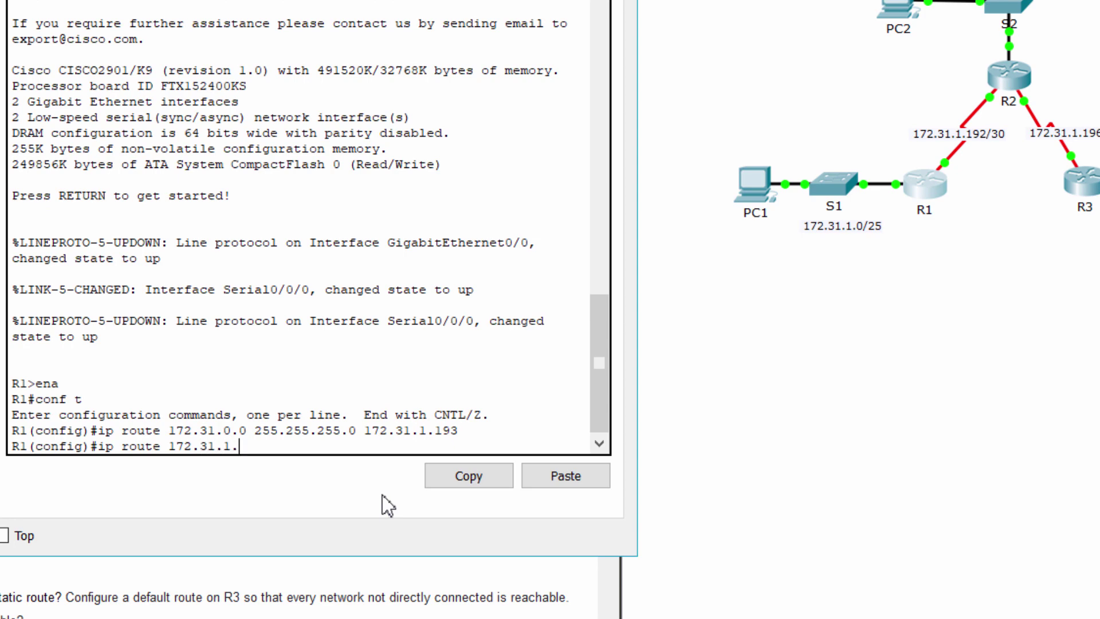
type(".1.196")
type("255.255.255.252")
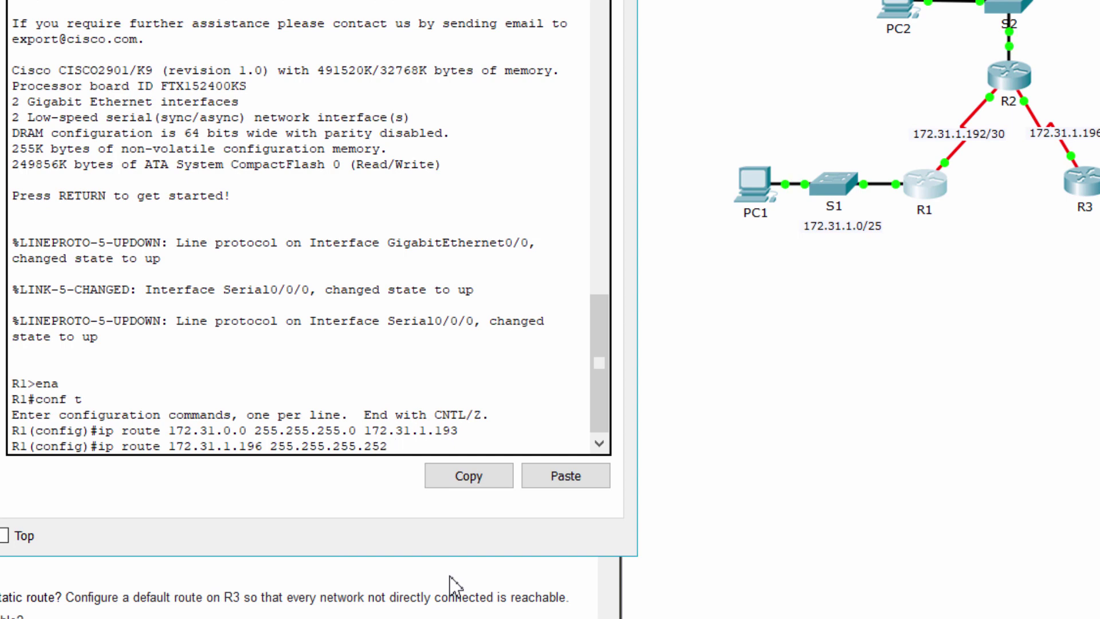
type(" 172.31.1.193")
key("Return")
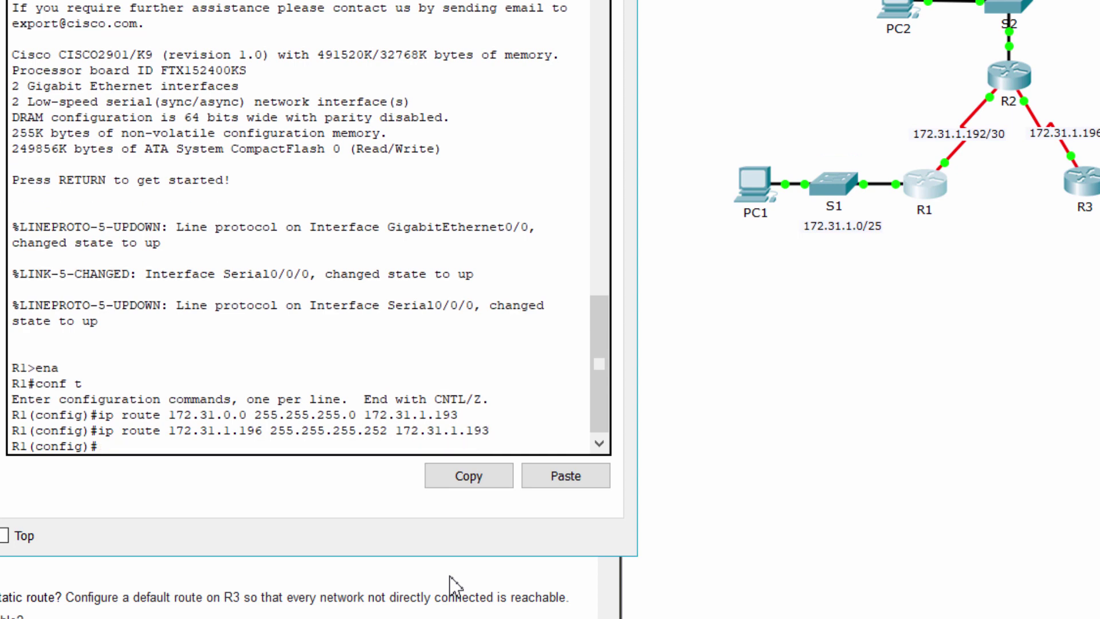
Step: Add a recursive static route on R1 to 172.31.1.128 with mask 255.255.255.192 through 172.31.1.193, and leave R1's window
type("ip route 172.31")
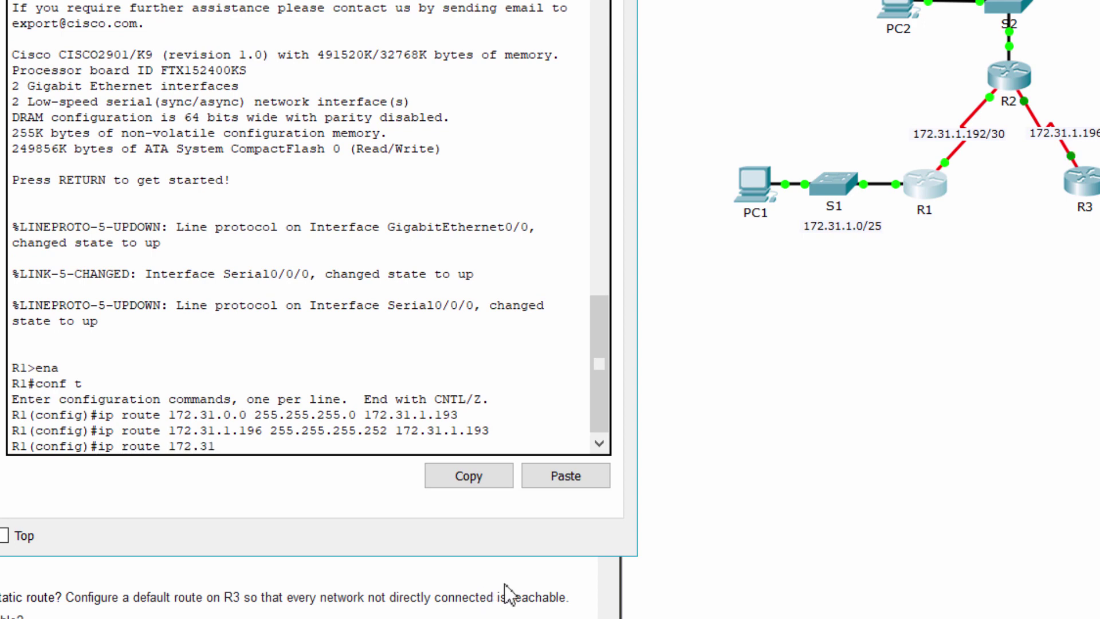
type(".1.128 255.255")
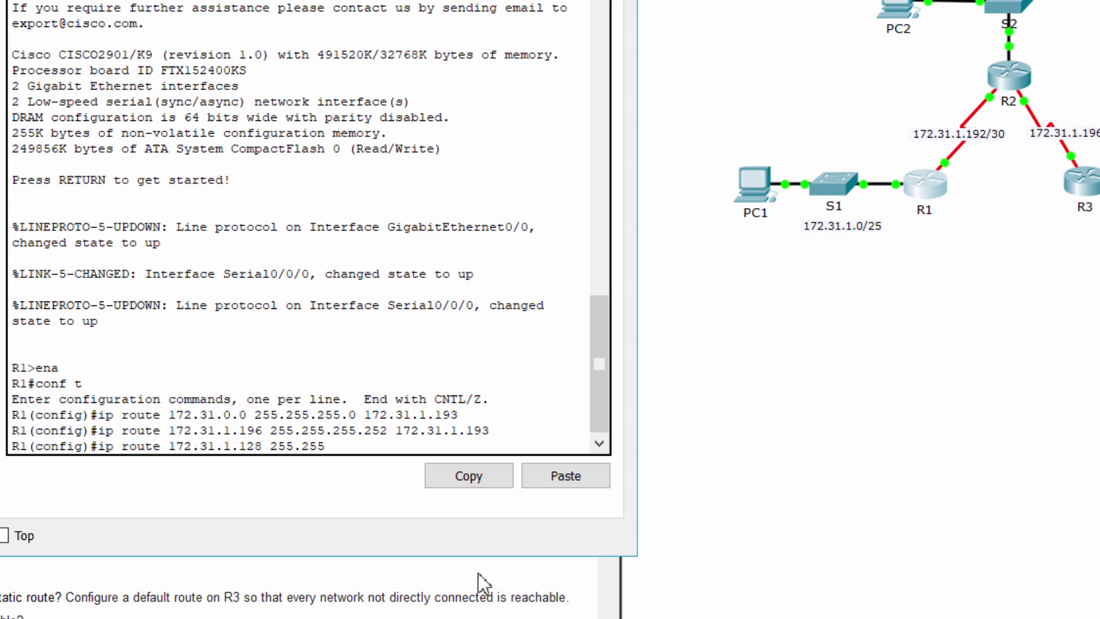
type(".255.192 172.31.1.193")
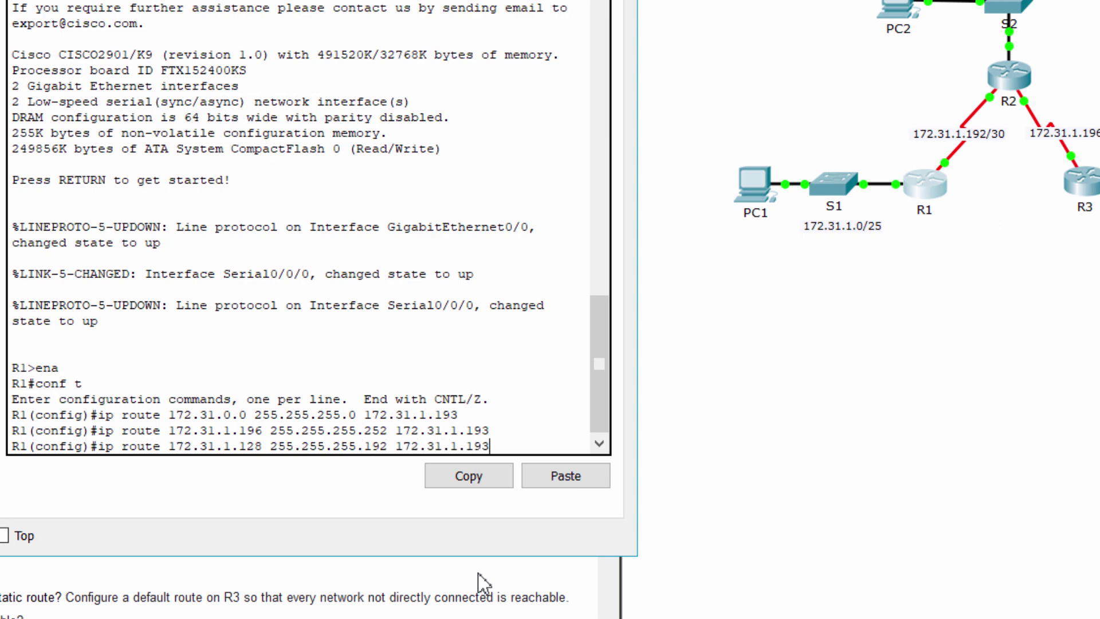
key("Return")
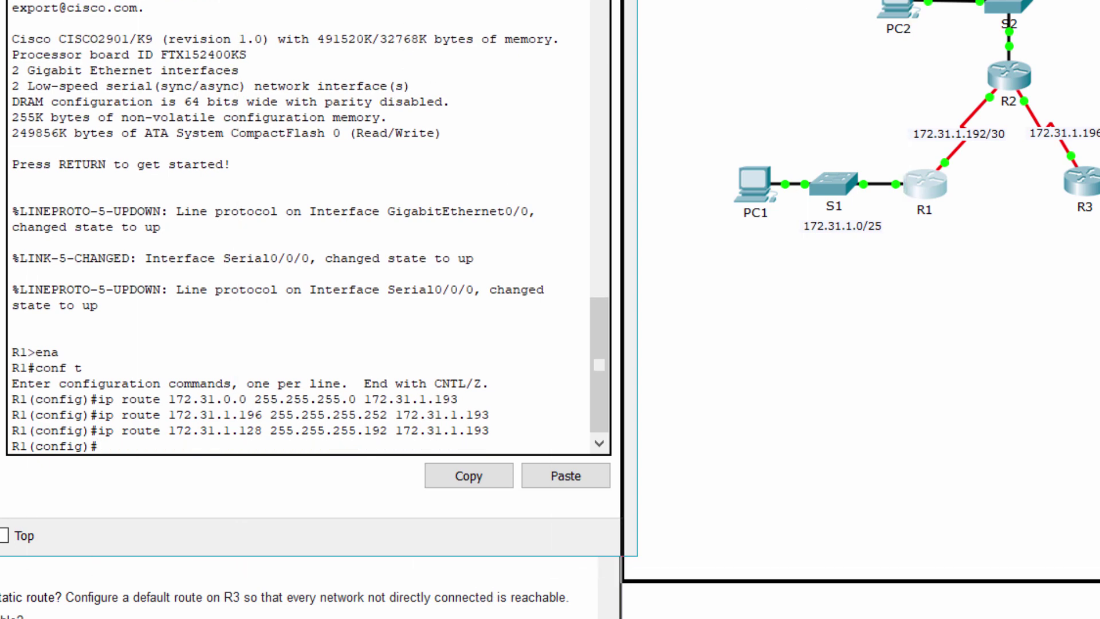
left_click(780, 226)
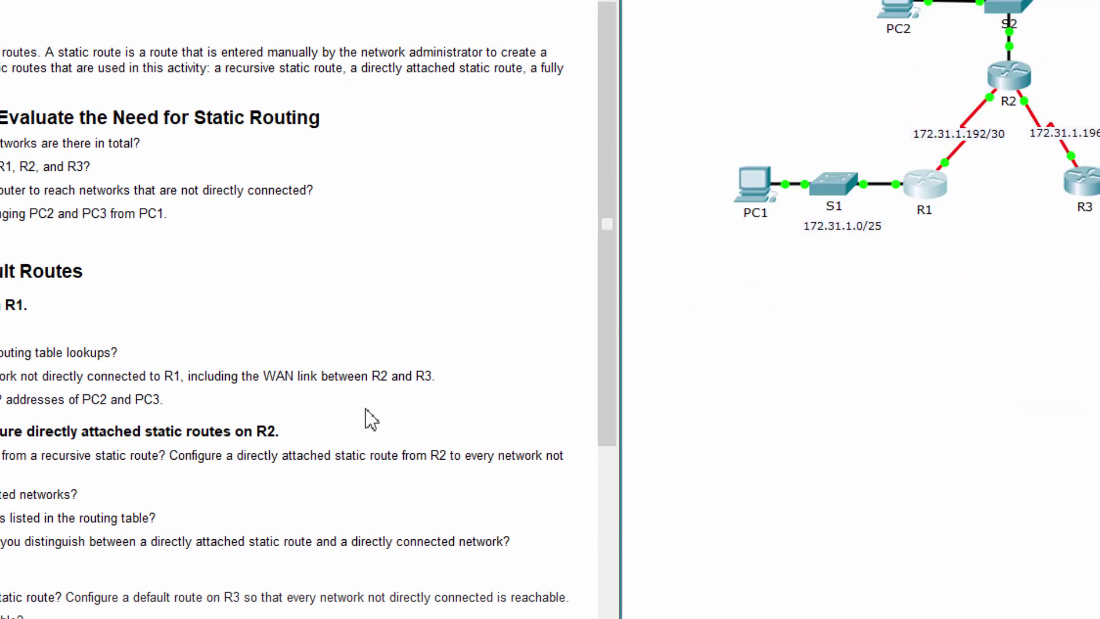
Step: Repeat the ping from PC1 to PC2 at 172.31.0.254 as Step 1d asks, and close PC1's window
triple_click(172, 396)
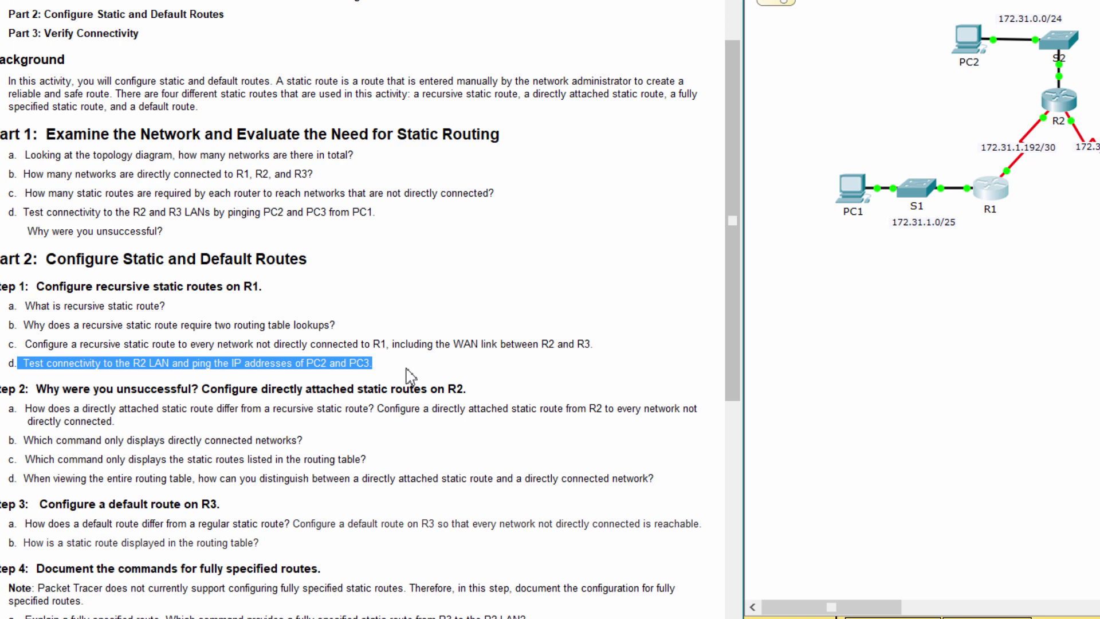
left_click(864, 204)
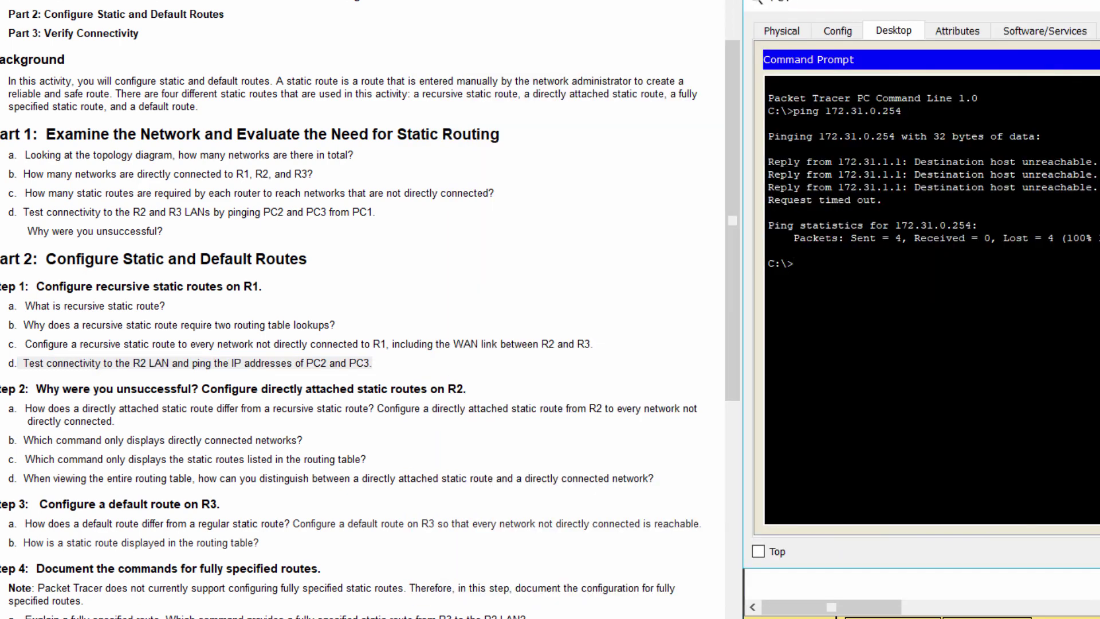
key("Up")
key("Return")
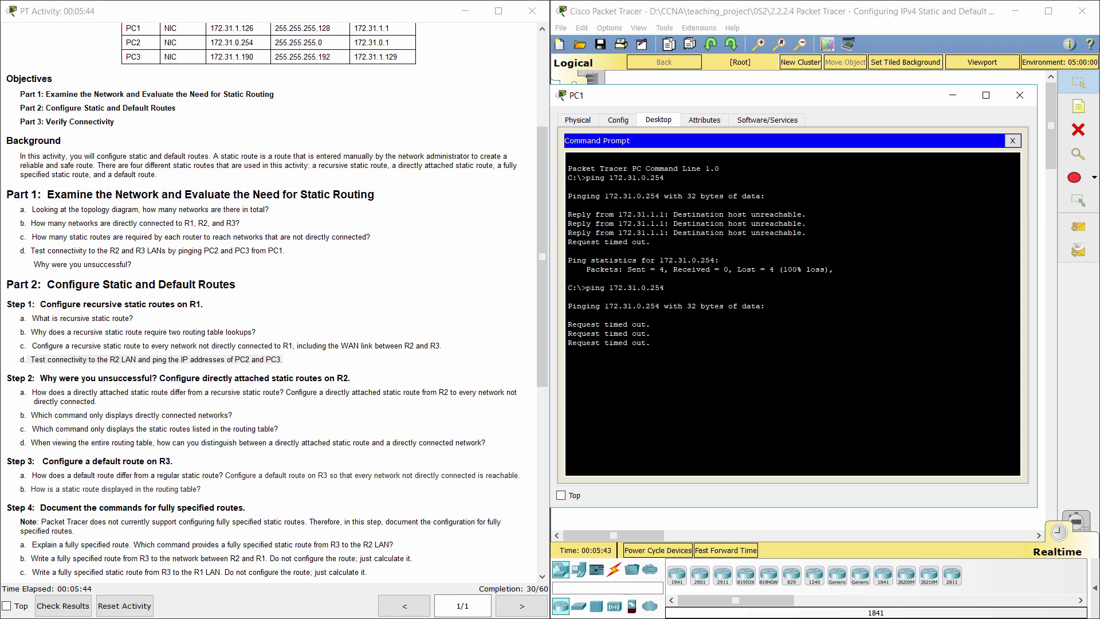
left_click(1020, 94)
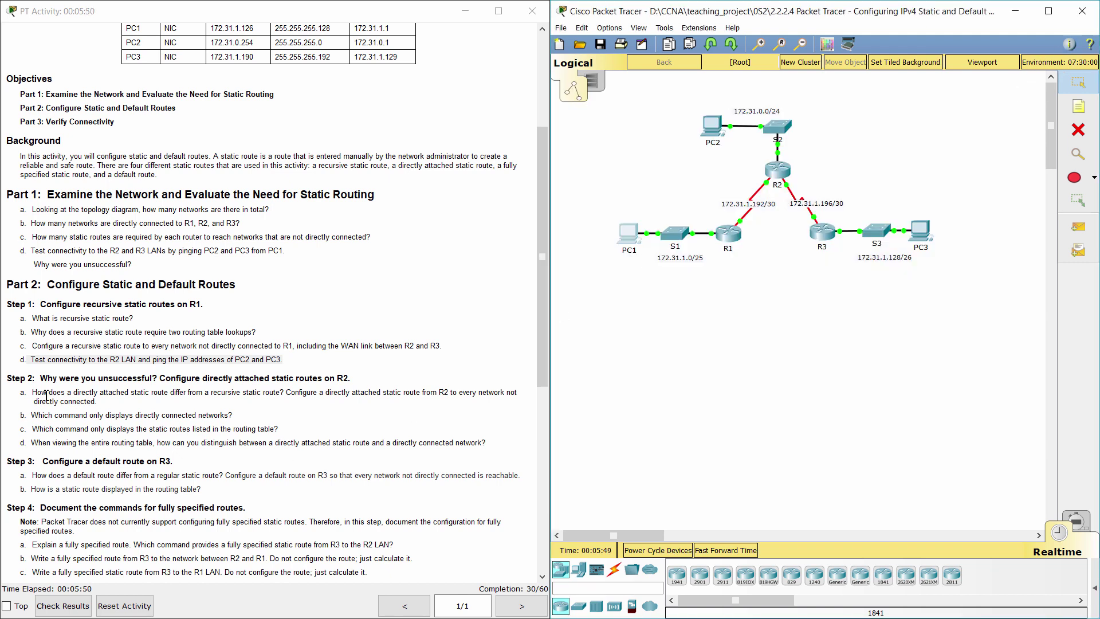
Step: Read the Part 2 Step 2 heading and item a on configuring directly attached static routes on R2
left_click_drag(14, 383, 344, 377)
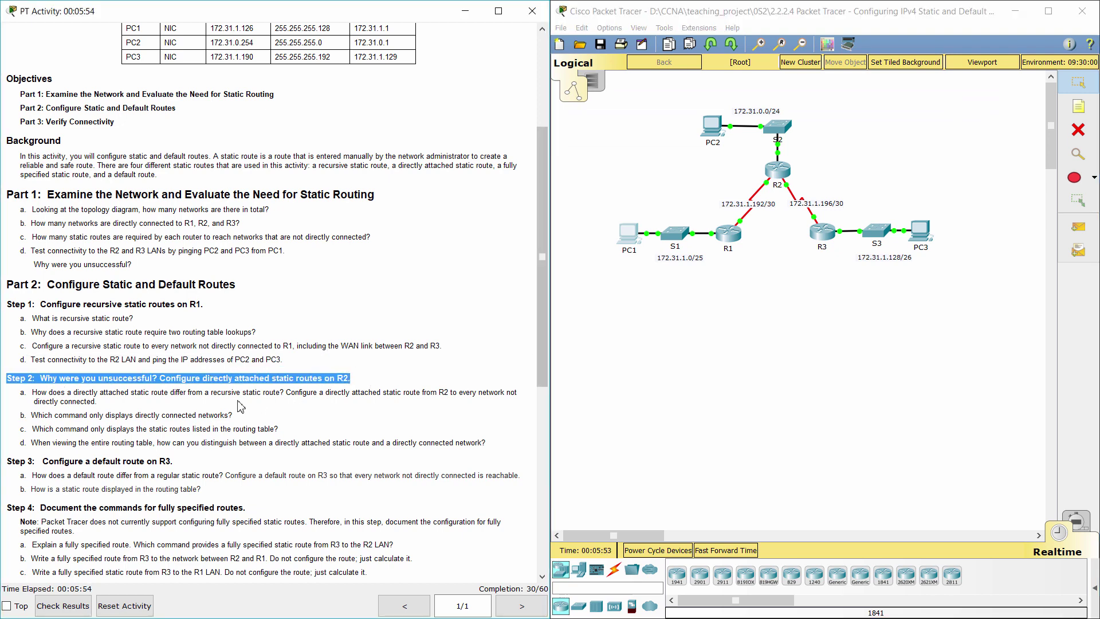
left_click(126, 404)
left_click_drag(19, 393, 102, 402)
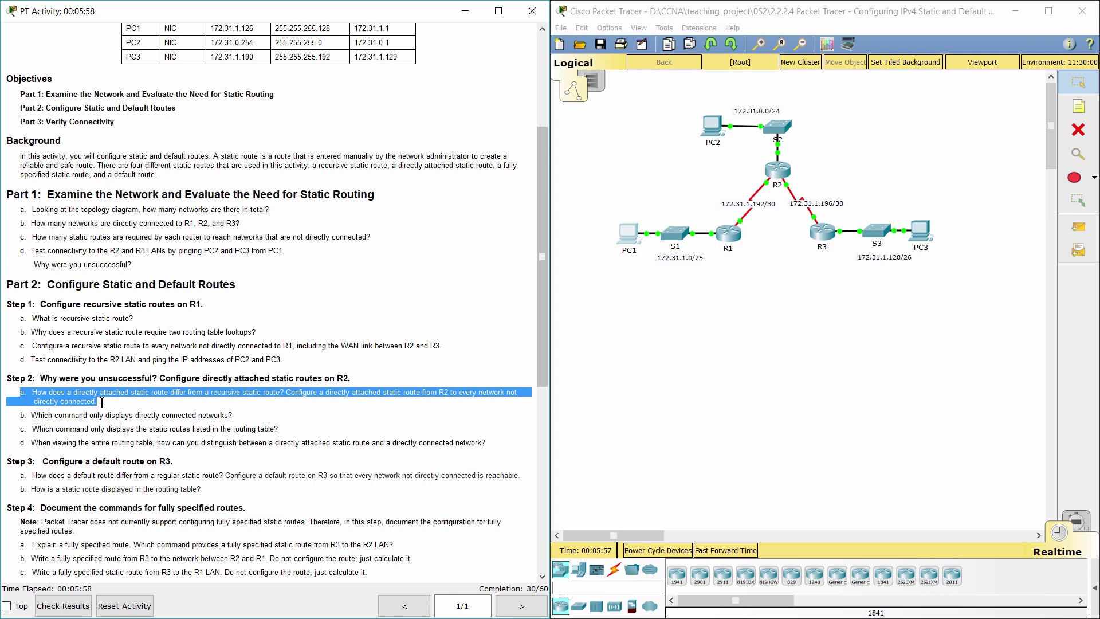
left_click(143, 418)
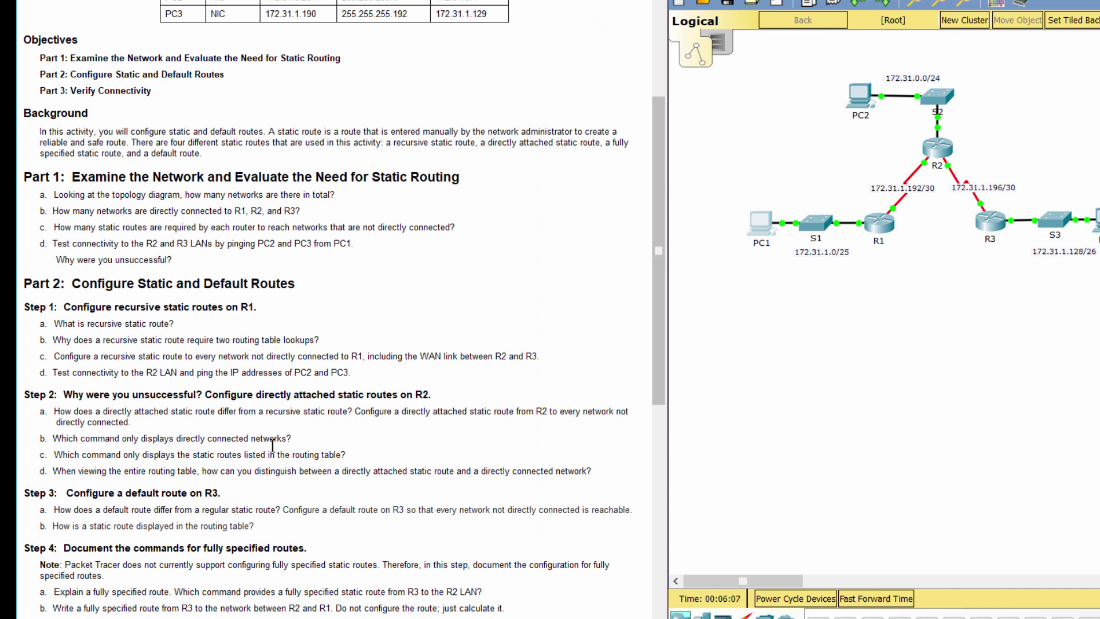
left_click_drag(355, 411, 629, 421)
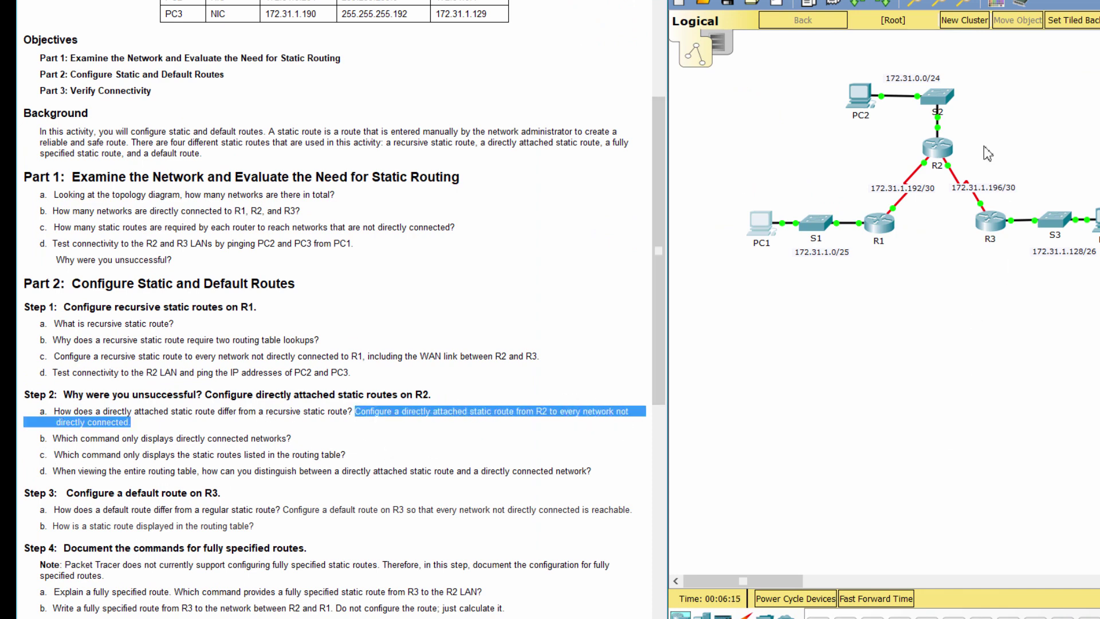
Step: Open router R2's command line and enter global configuration mode
left_click(939, 147)
left_click_drag(733, 113, 895, 79)
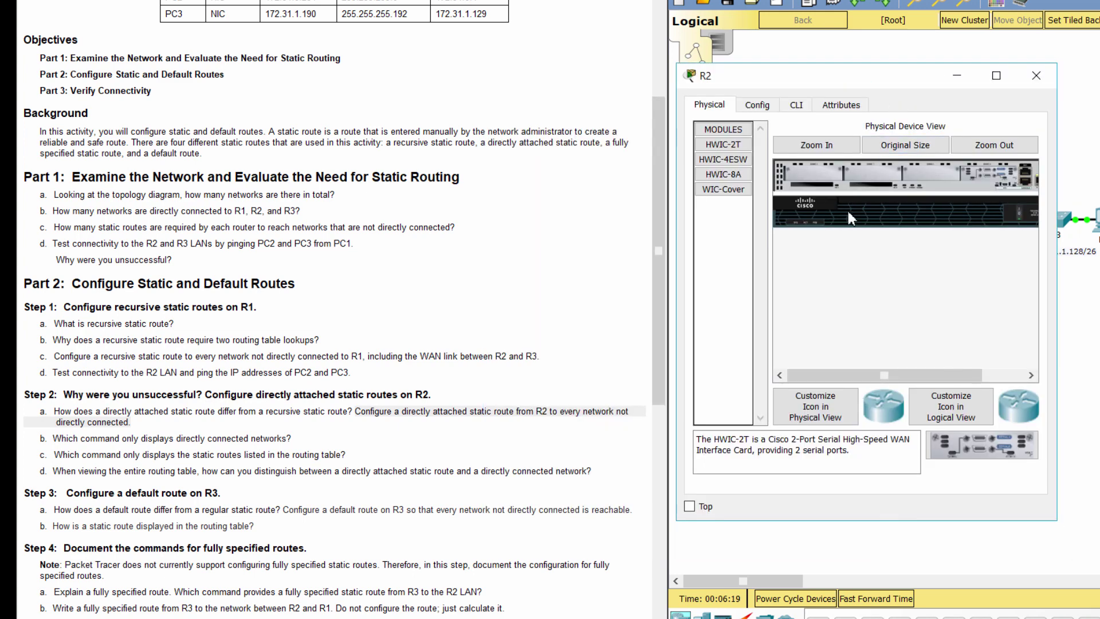
left_click(797, 105)
left_click_drag(1058, 519, 977, 461)
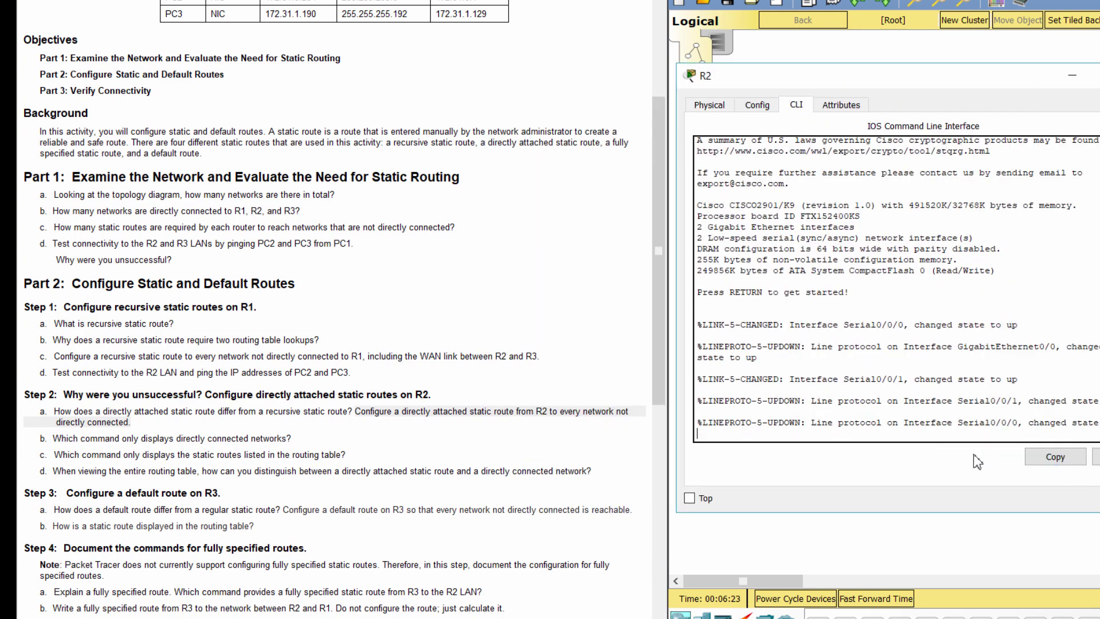
key("Return")
key("Return")
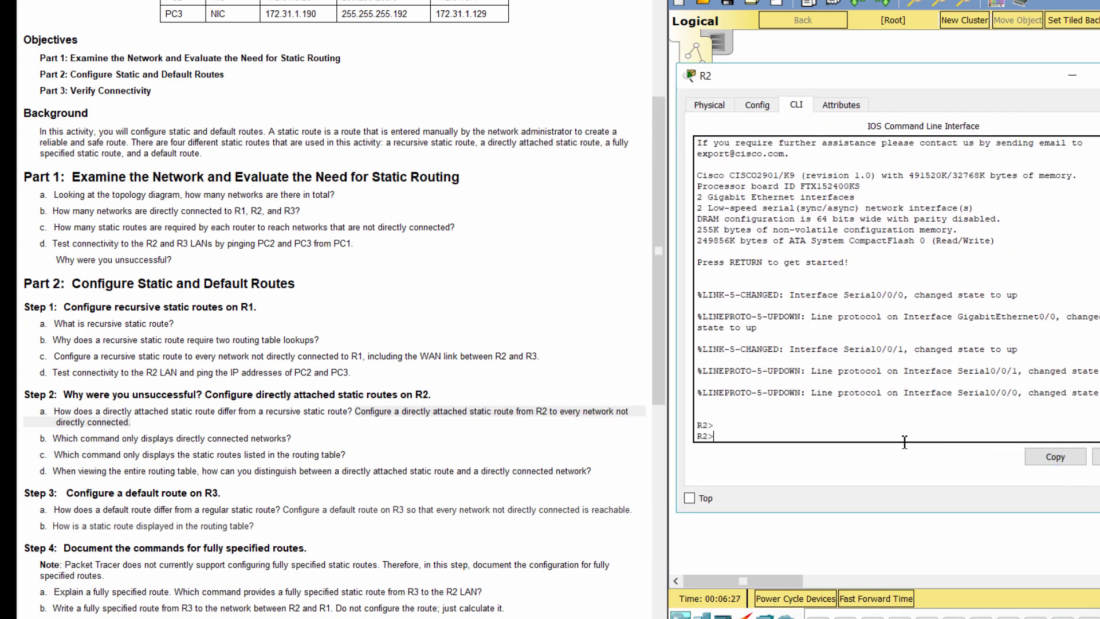
type("ena")
key("Return")
type("conf t")
key("Return")
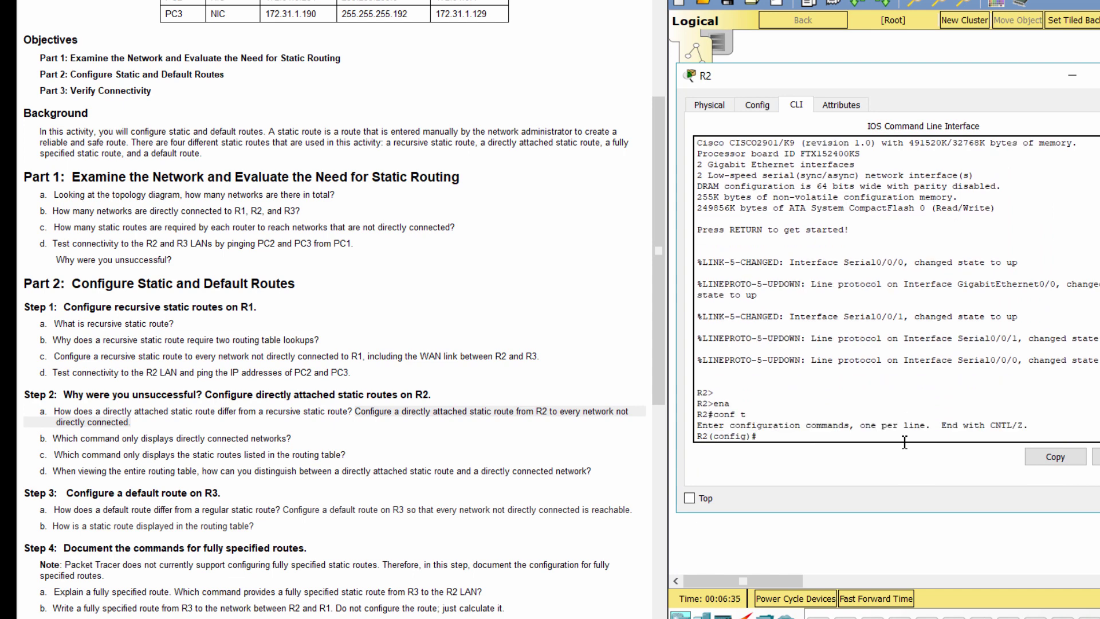
Step: Configure a directly attached static route on R2 to 172.31.1.0 with mask 255.255.255.128 out of interface s0/0/0
type("ip route")
left_click_drag(909, 84, 378, 12)
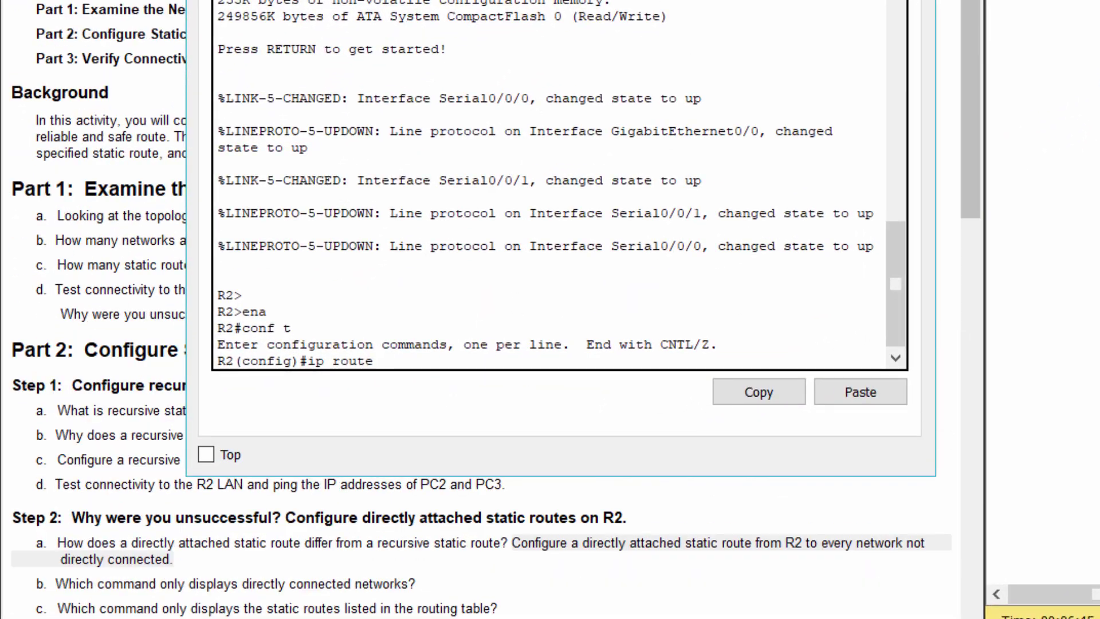
left_click_drag(595, 0, 584, 7)
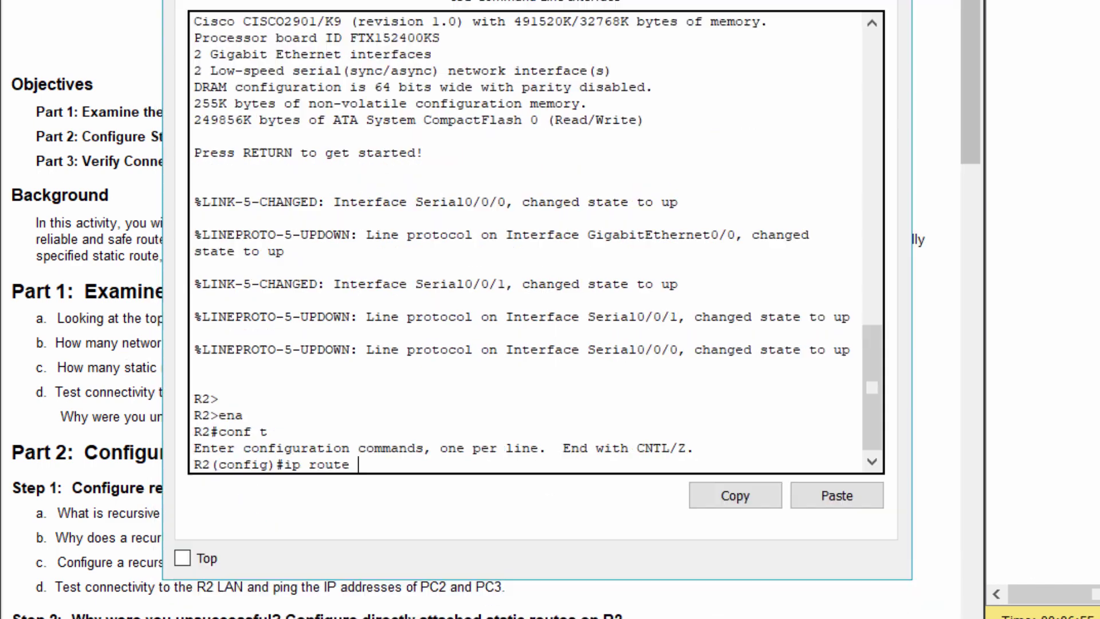
type("172.31.1.0 255.255.255")
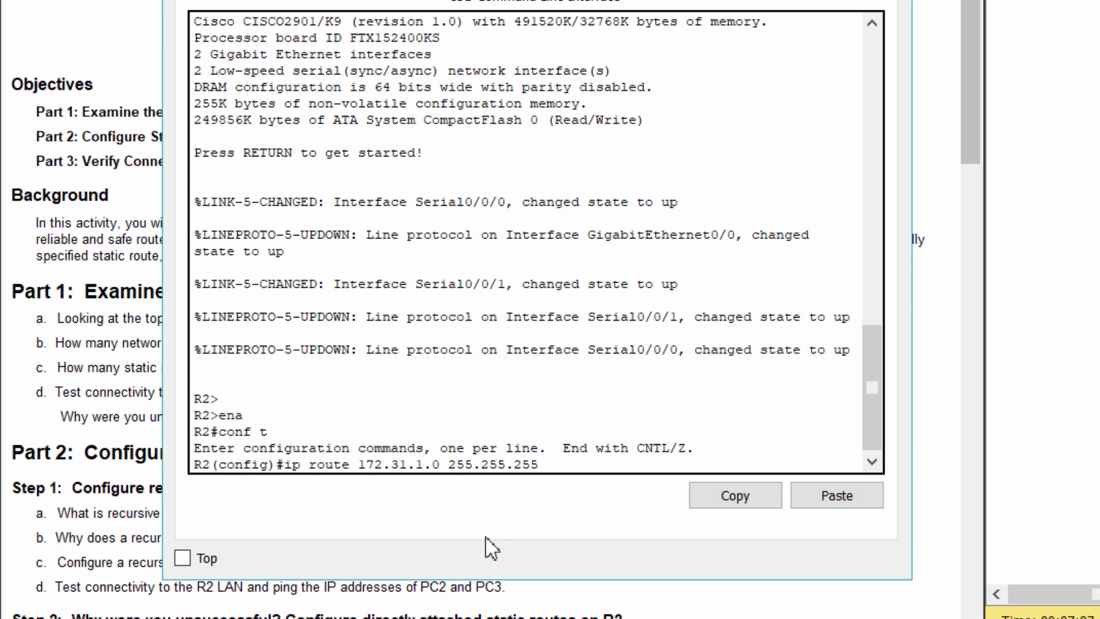
type(".128 s0/0/0")
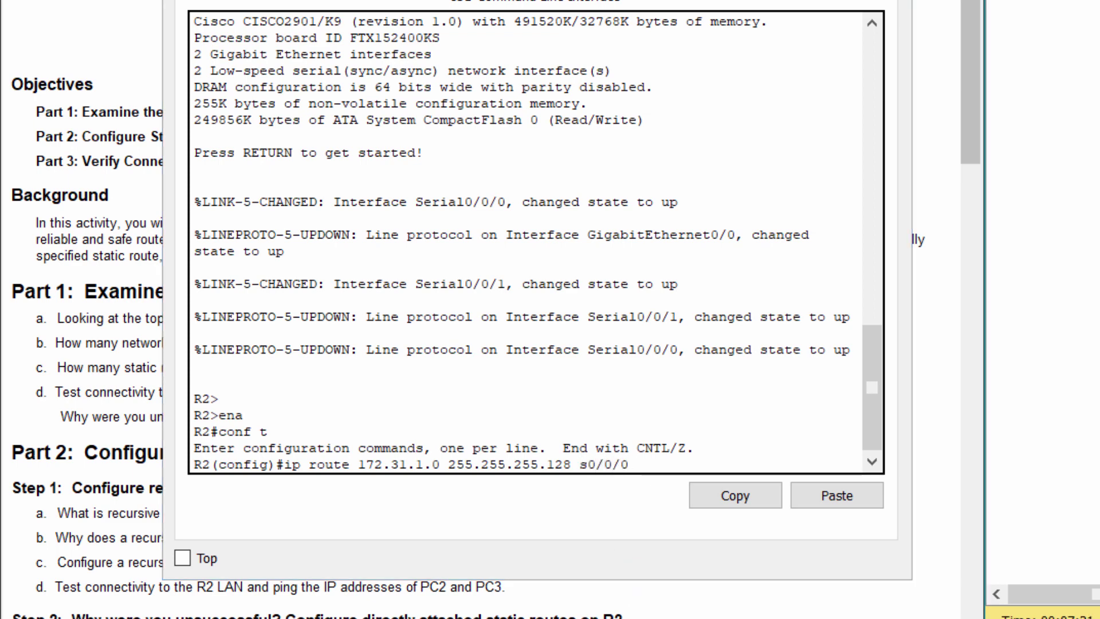
left_click(659, 470)
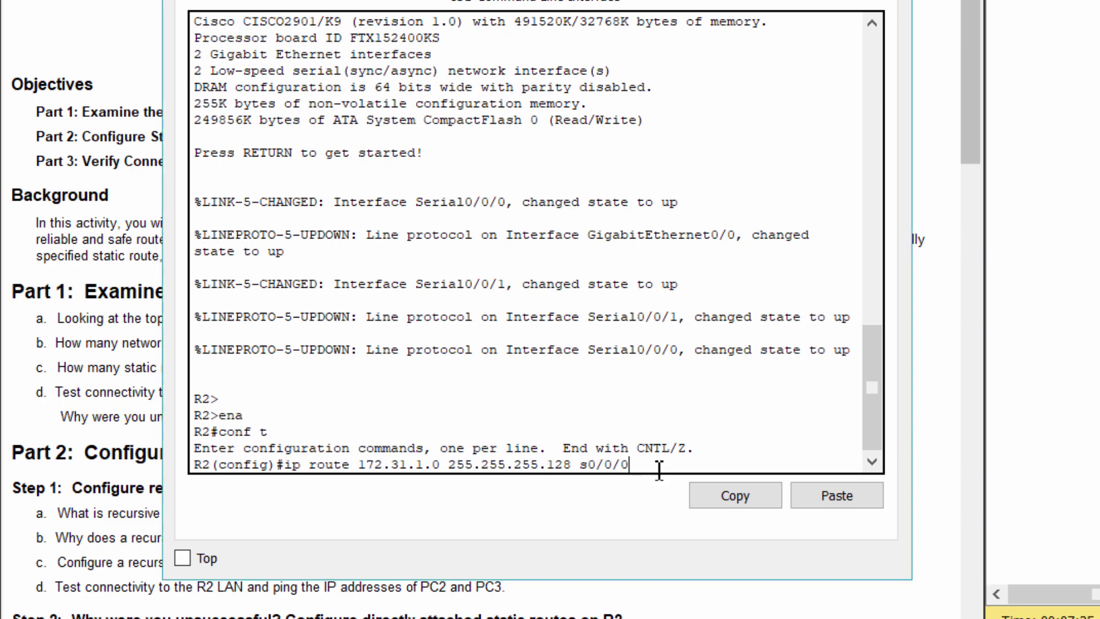
key("Return")
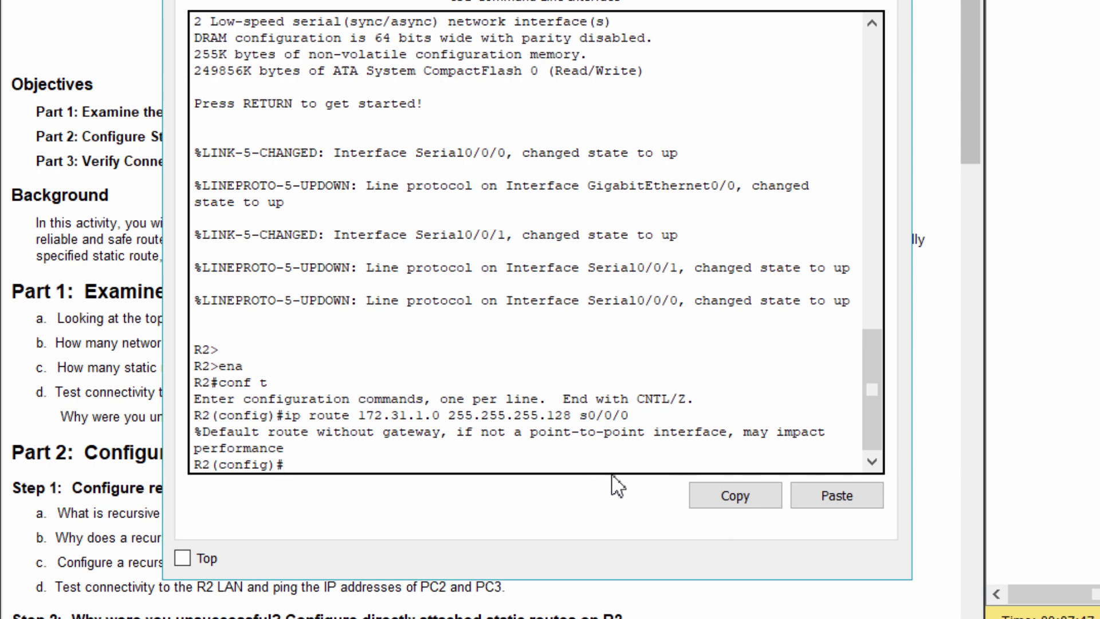
Step: Configure a directly attached static route on R2 to 172.31.1.128 with mask 255.255.255.192 out of interface s0/0/1
double_click(265, 433)
left_click(334, 432)
type("route 172")
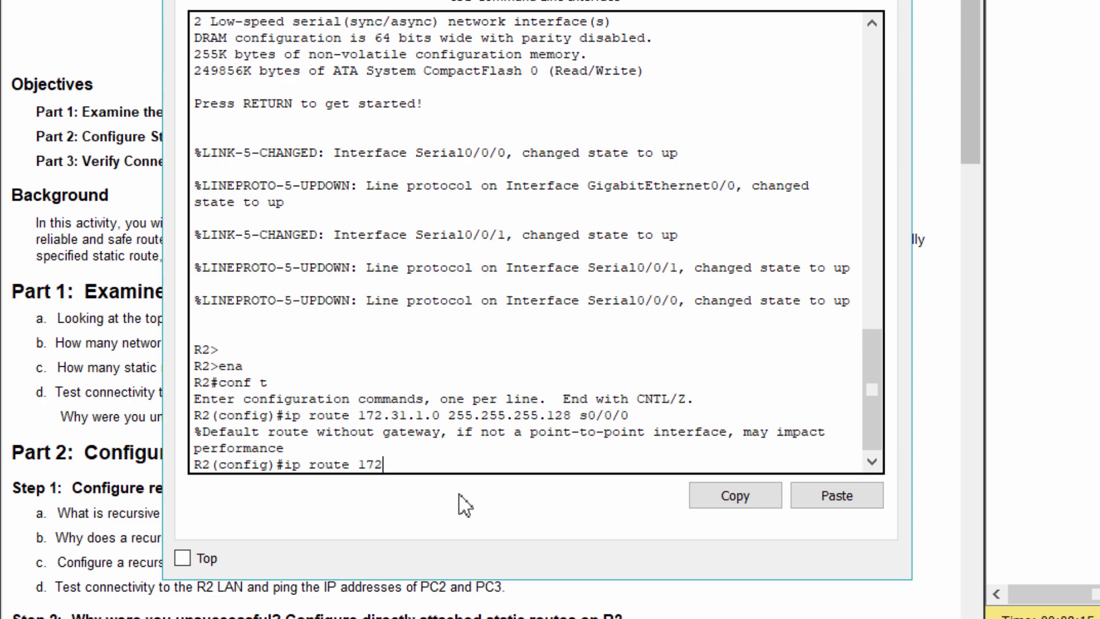
type(".31.1.128 255.255.255")
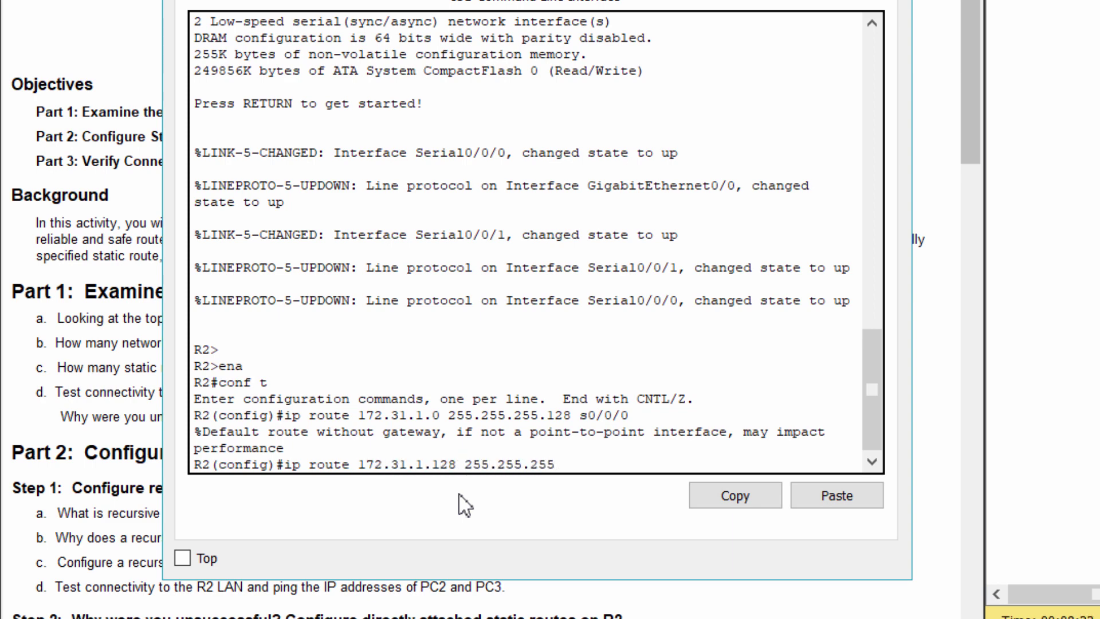
type(".192")
type(" s0/0/")
type("1")
key("Return")
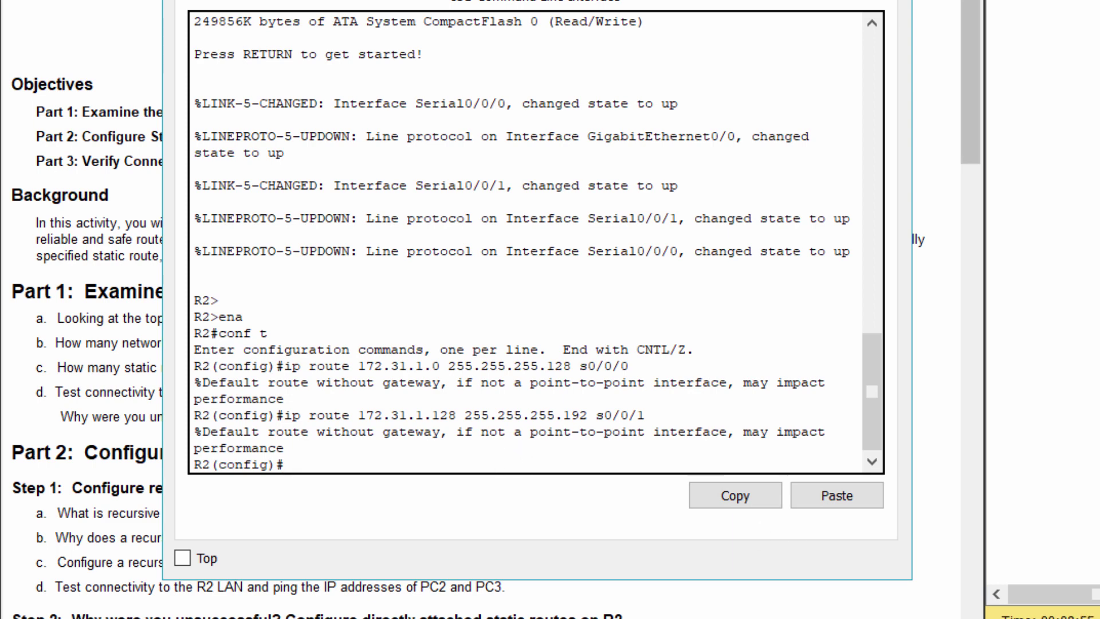
Step: Leave R2's window and read Step 2 questions b to d on displaying and distinguishing connected and static routes
left_click(933, 401)
scroll(800, 172, "down", 5)
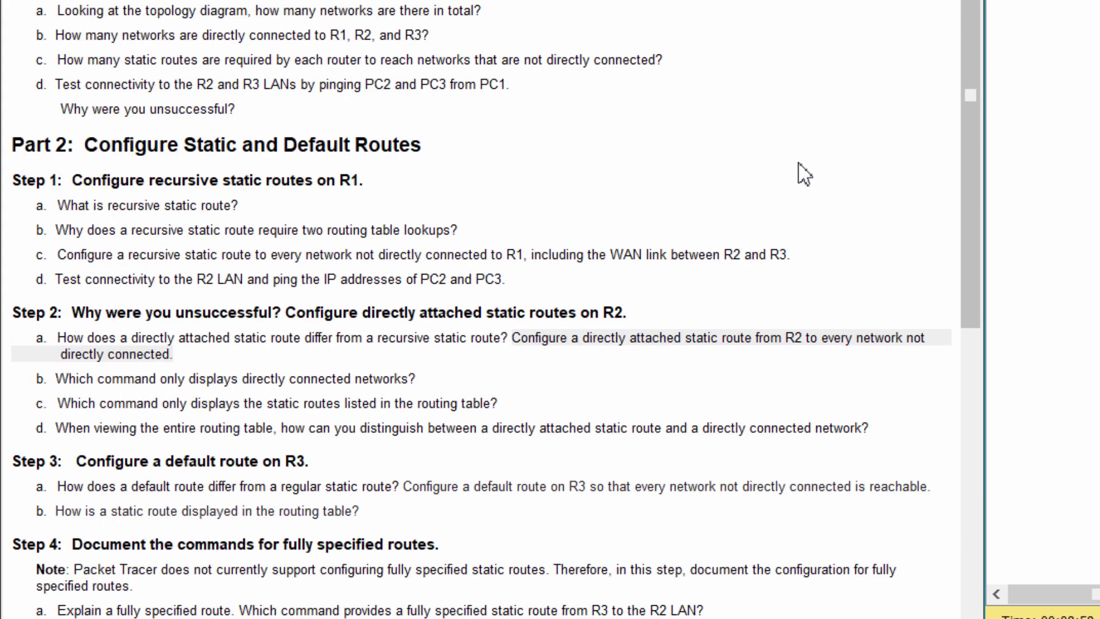
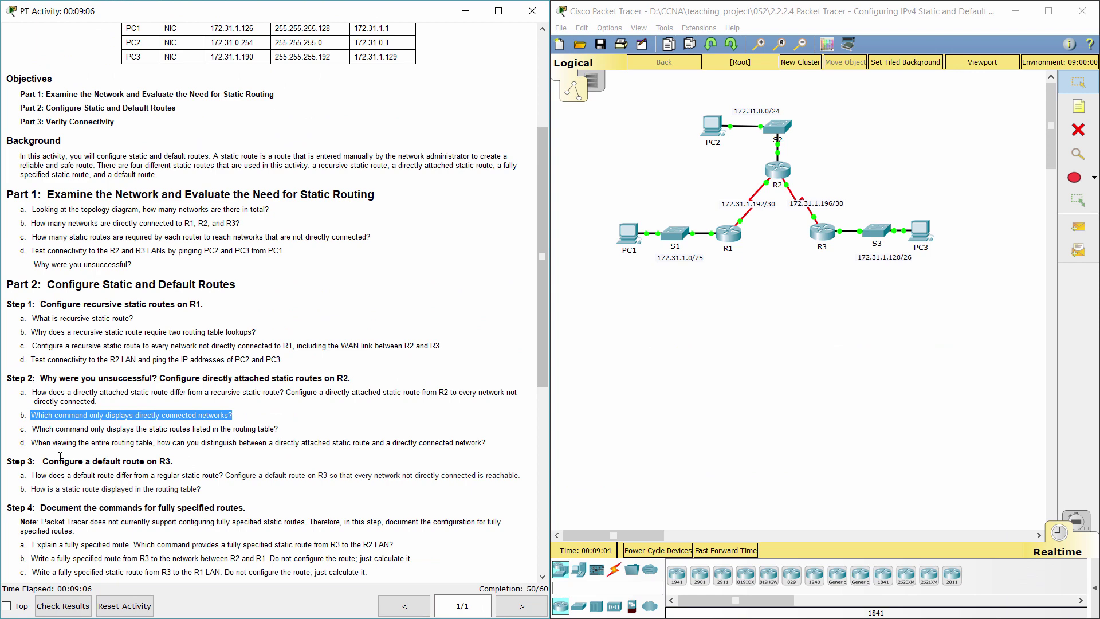
left_click(32, 429)
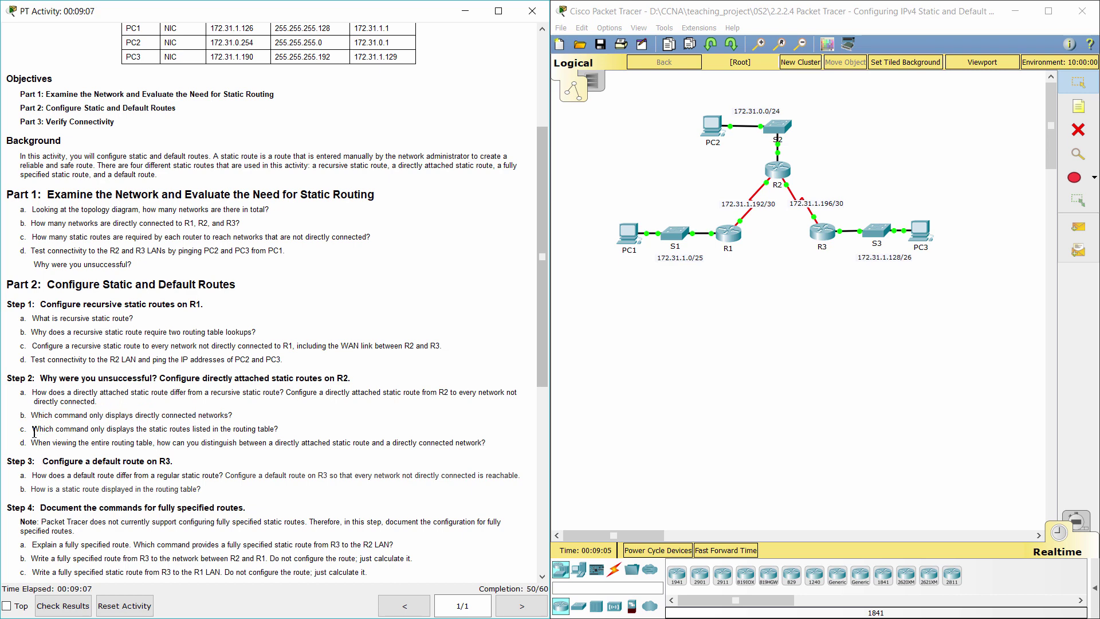
left_click_drag(71, 436, 291, 434)
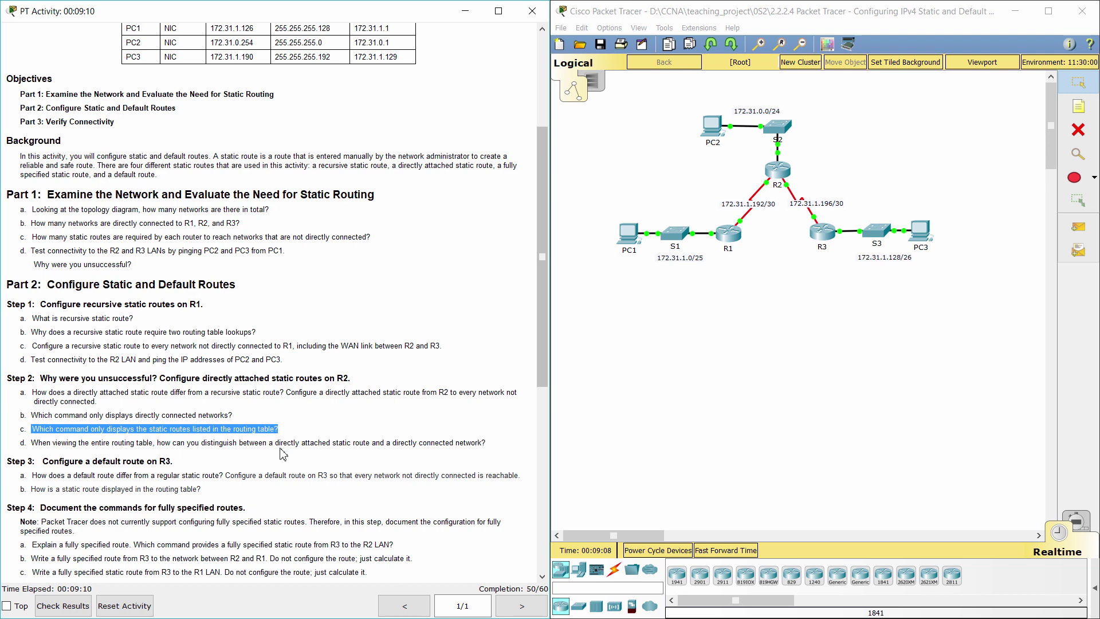
left_click(79, 461)
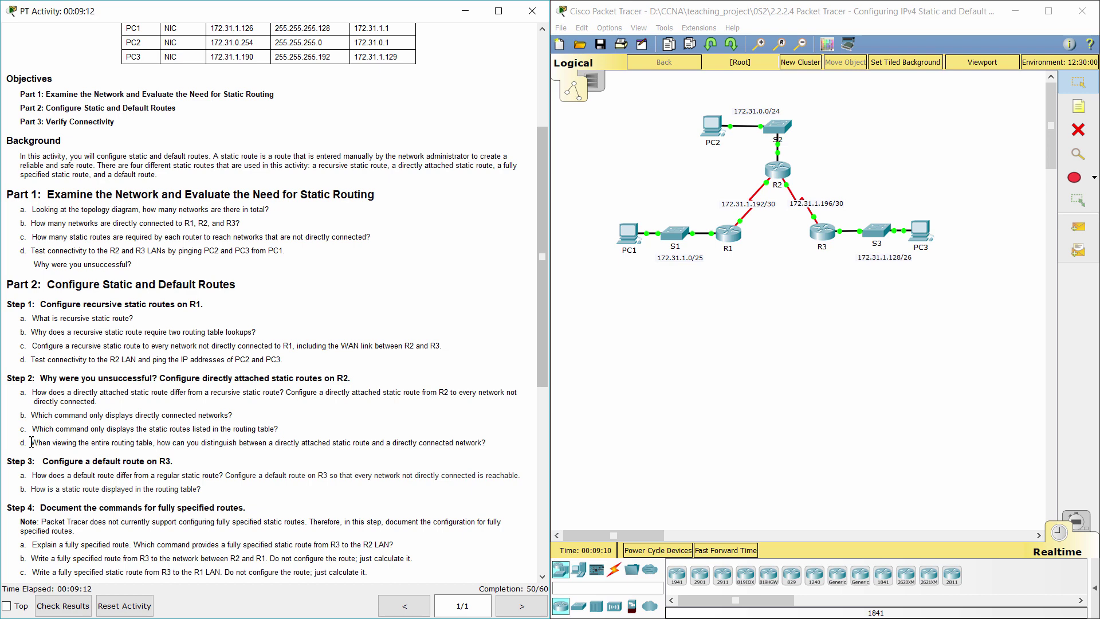
left_click_drag(33, 442, 491, 435)
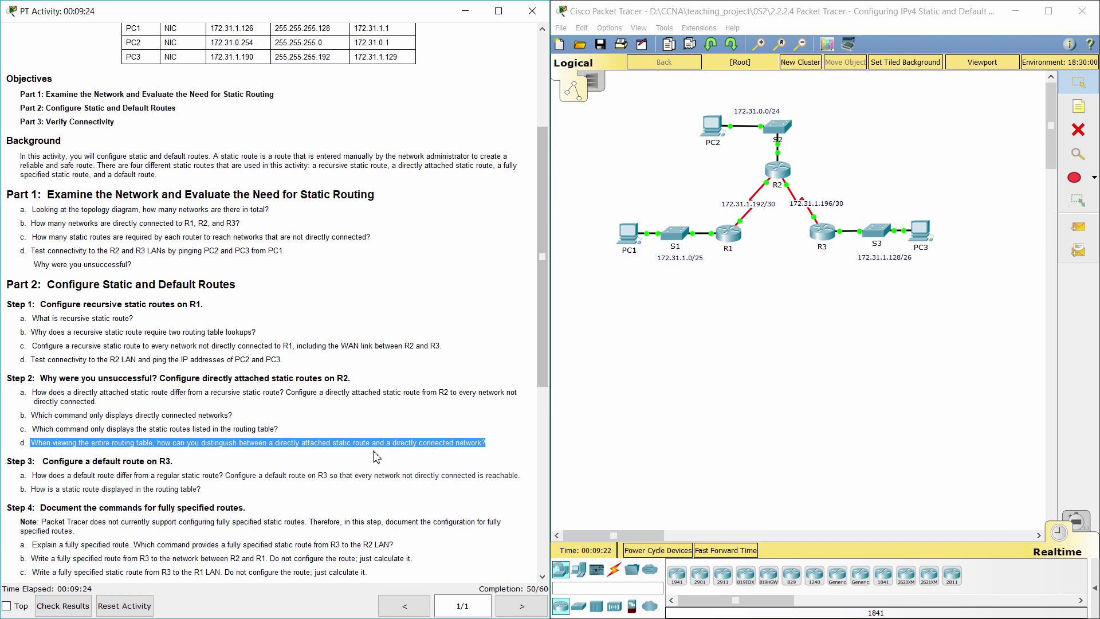
Step: Display router R2's full routing table from its configuration mode to compare static and directly connected entries
left_click(780, 181)
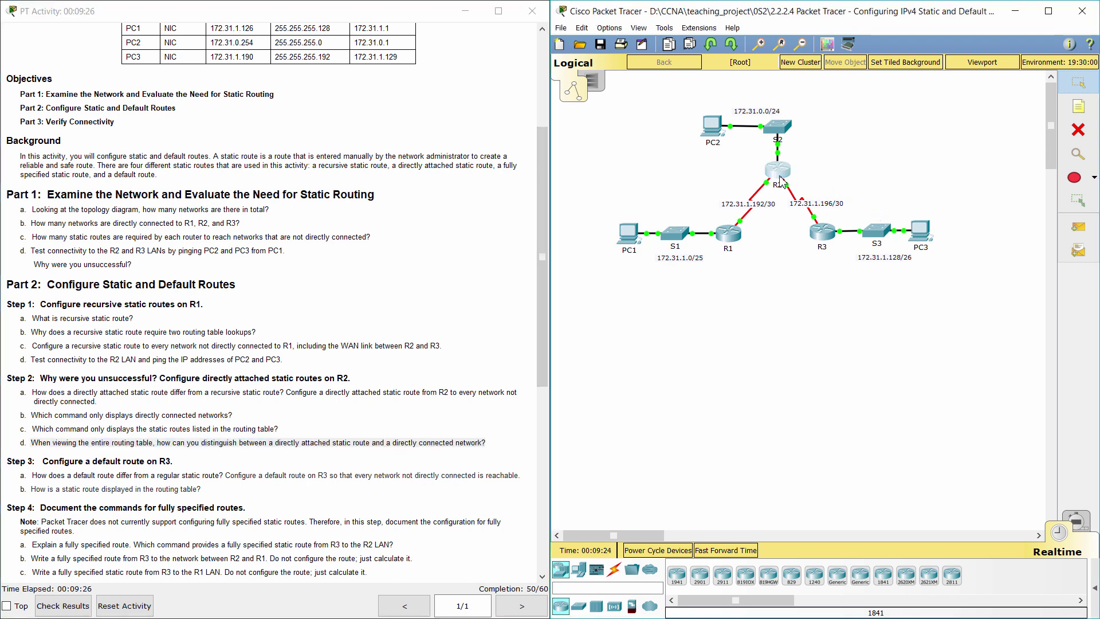
left_click(780, 181)
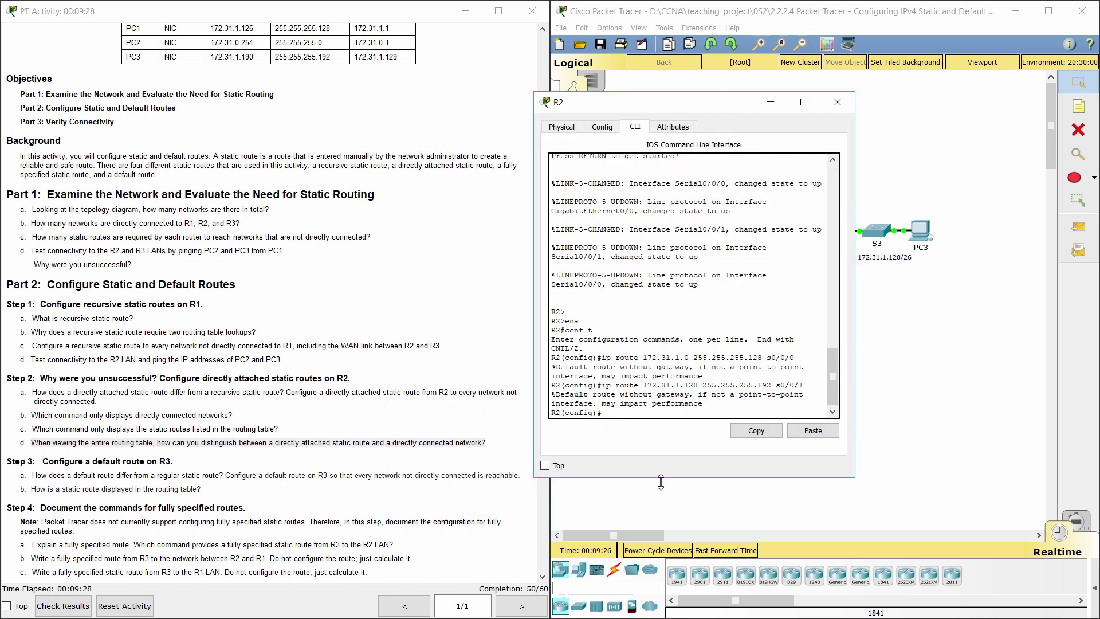
type("do show ip route")
key("Return")
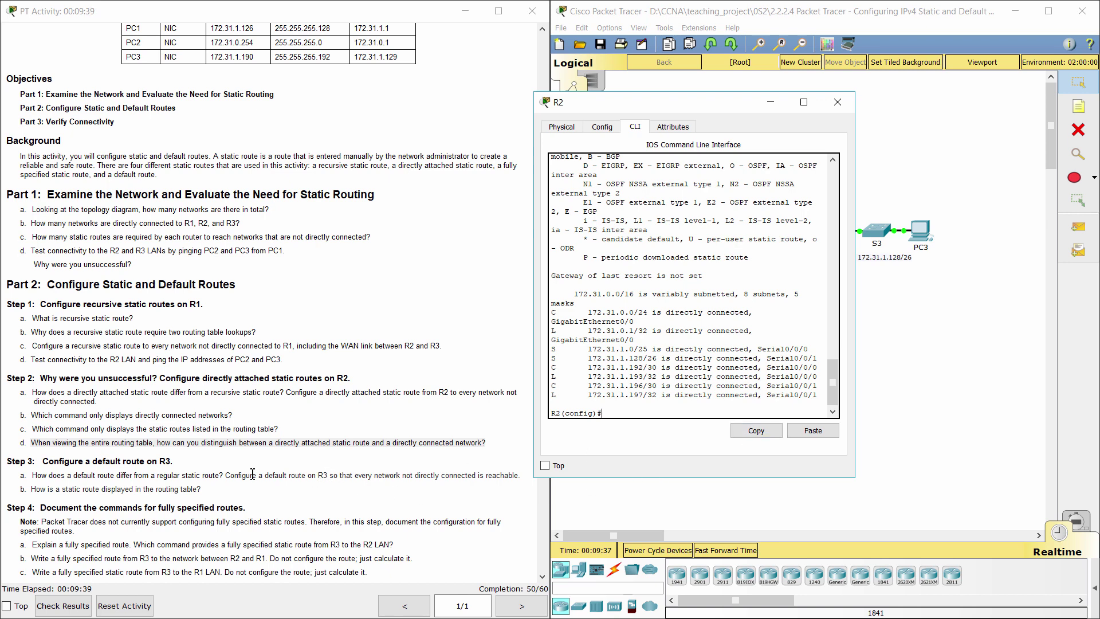
left_click(671, 514)
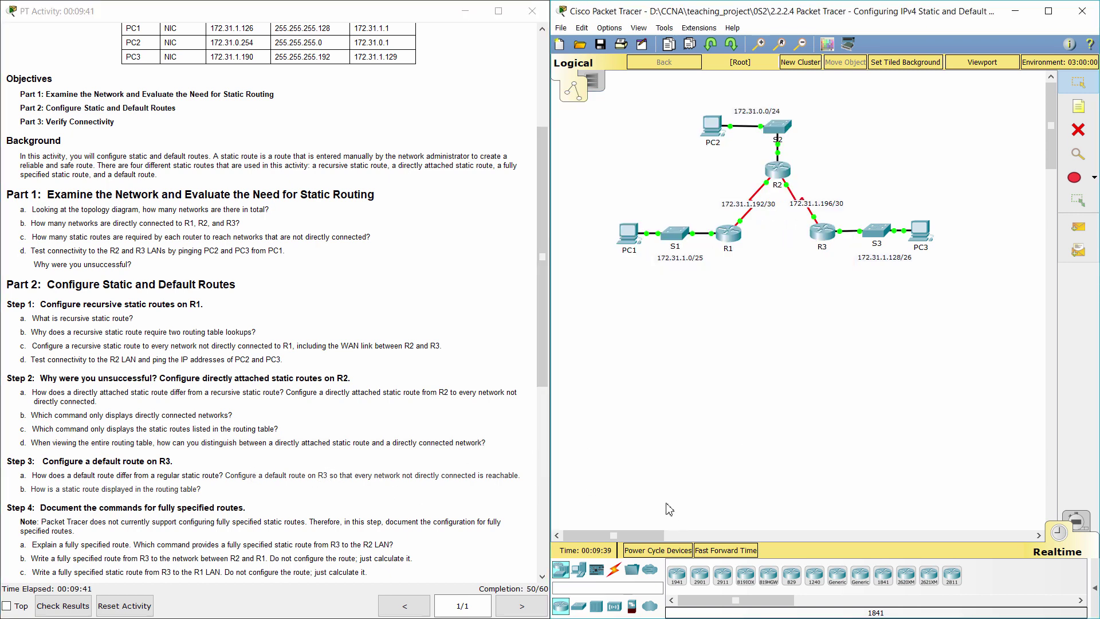
Step: Read Step 3 question a on how default routes differ from regular static routes and what to configure on R3
left_click_drag(7, 462, 177, 465)
left_click(20, 480)
left_click_drag(20, 480, 224, 476)
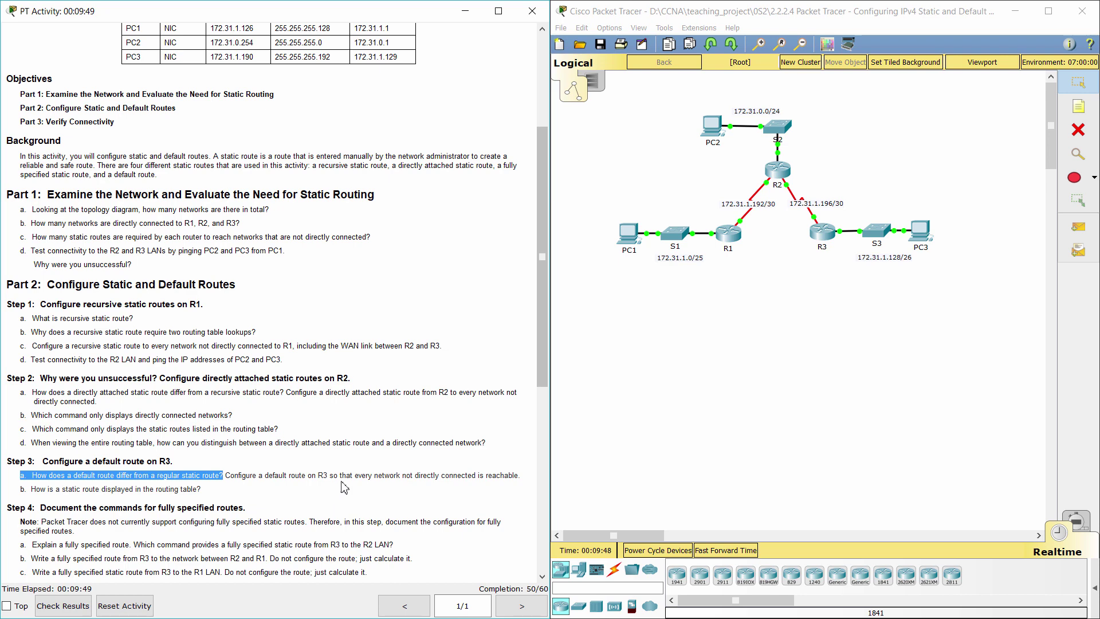
left_click(239, 478)
left_click_drag(226, 476, 520, 475)
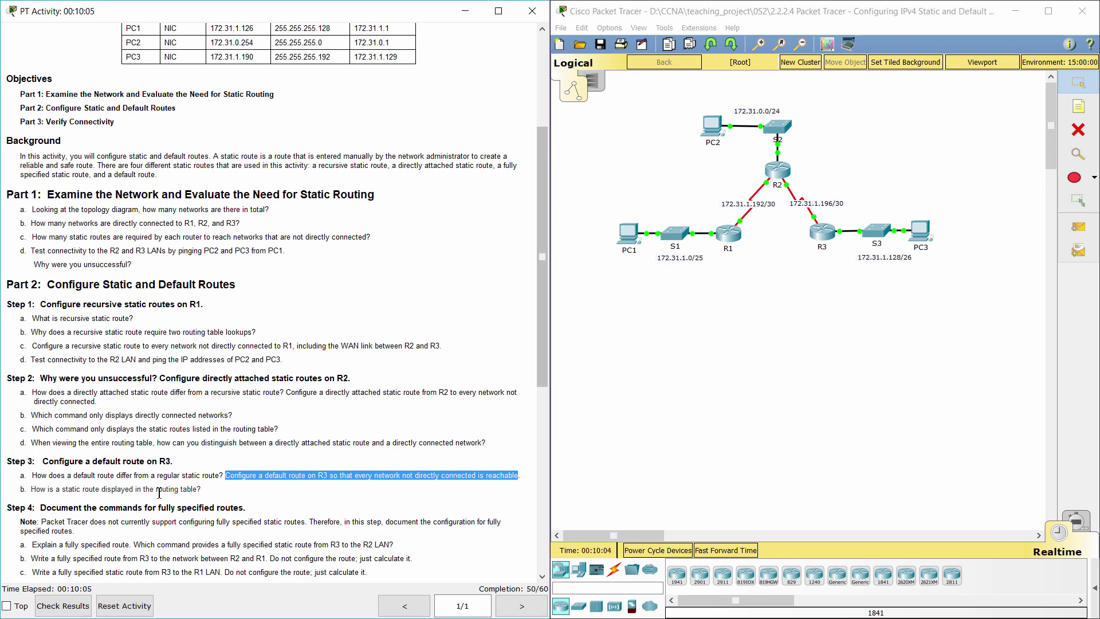
Step: Open router R3's command line and enter global configuration mode
left_click(684, 371)
left_click(822, 231)
left_click_drag(585, 136, 765, 98)
left_click(676, 118)
left_click_drag(895, 474, 958, 483)
key("Return")
type("ena")
key("Return")
type("conf ")
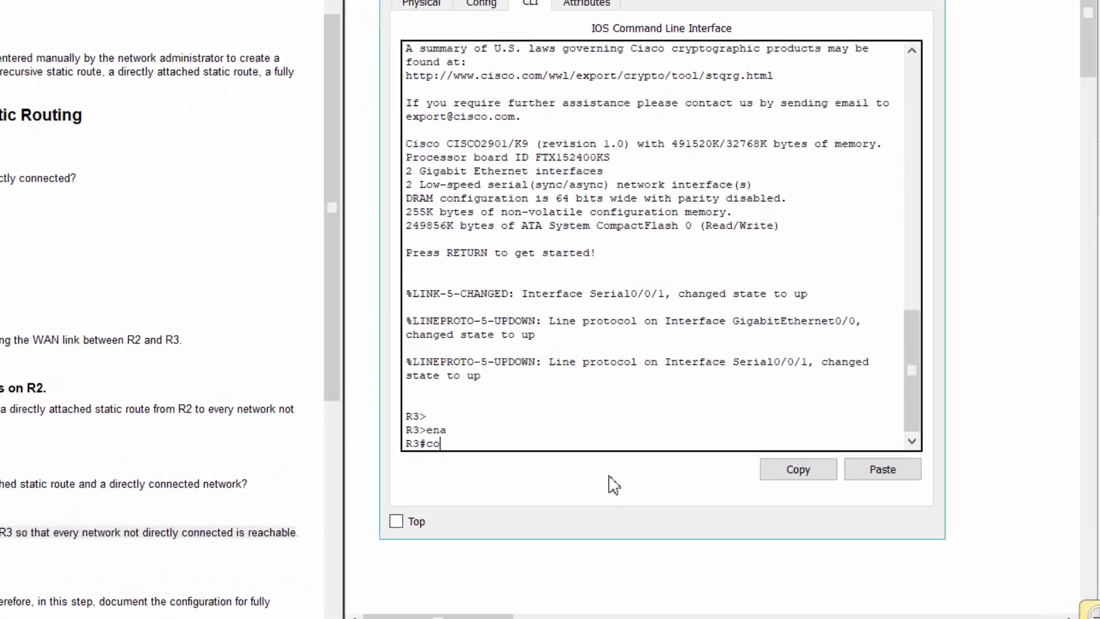
type("t")
key("Return")
Step: Configure a default route on R3 to 0.0.0.0 with mask 0.0.0.0 out of interface s0/0/1
type("ip route 0")
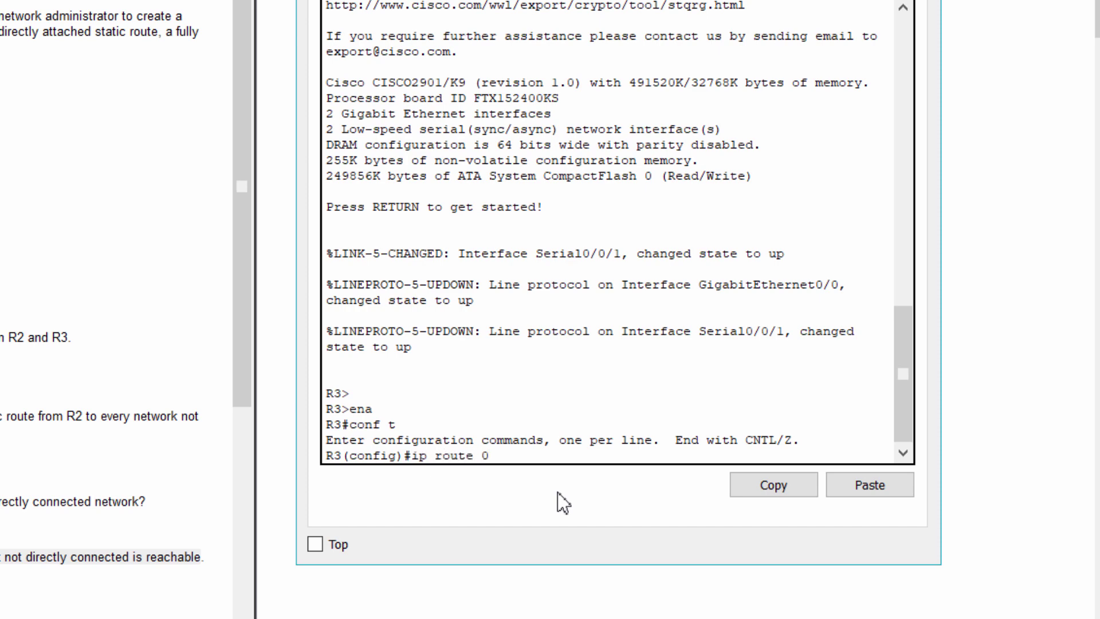
type(".0.0.0 0.0.0.0 s0/0/1")
key("Return")
Step: Leave R3's window and read Step 3 question b and Step 4 questions a to c on fully specified routes
left_click_drag(558, 492, 3, 458)
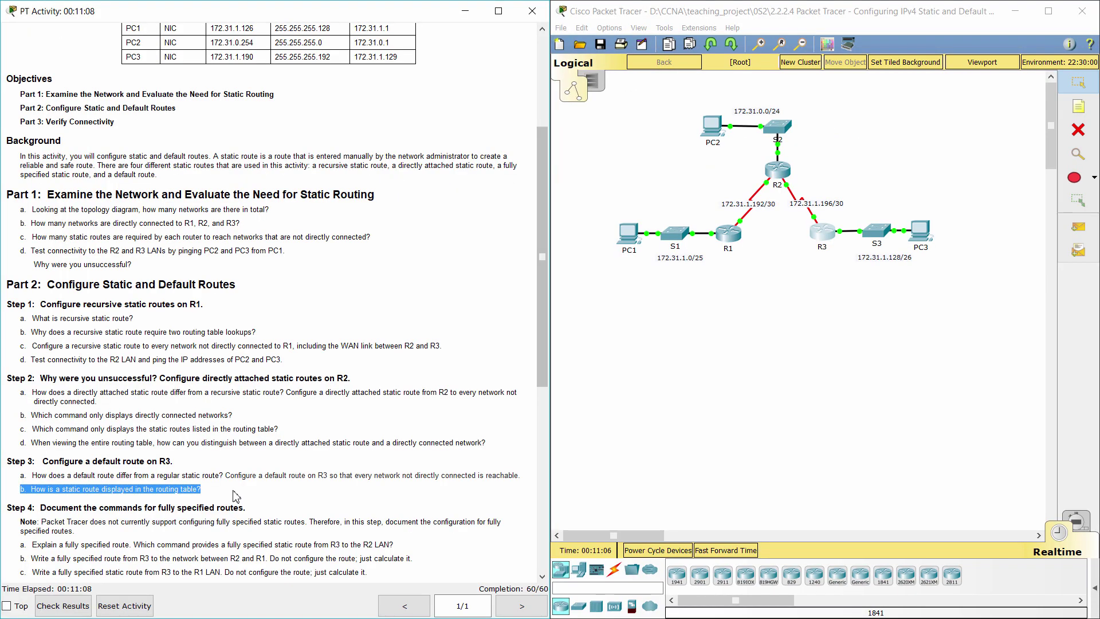
left_click(235, 496)
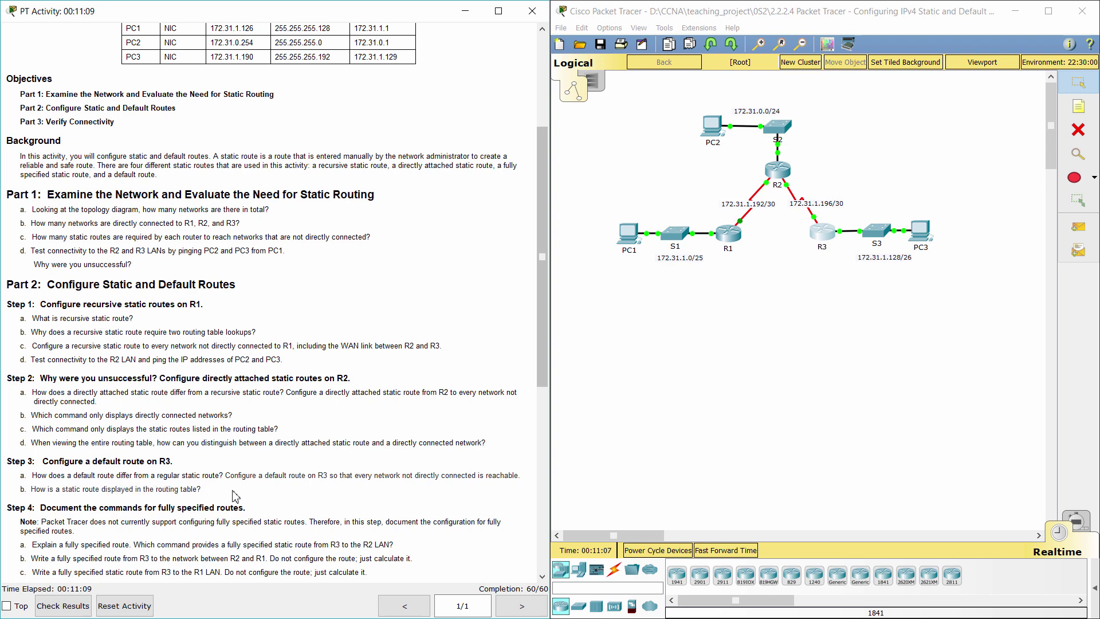
scroll(235, 496, "down", 2)
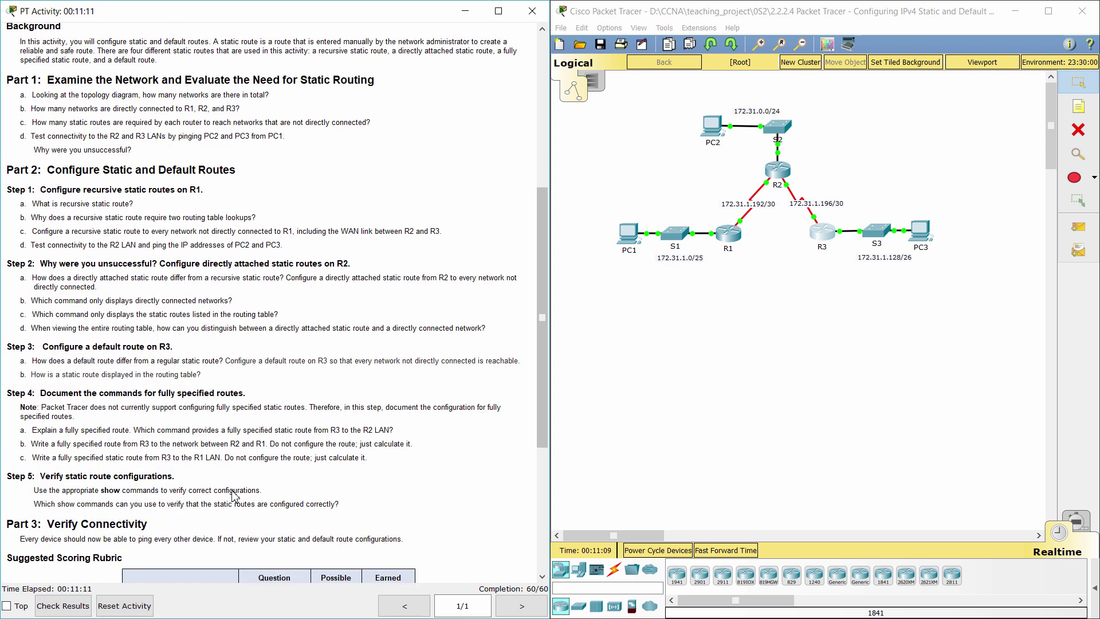
left_click_drag(7, 393, 265, 385)
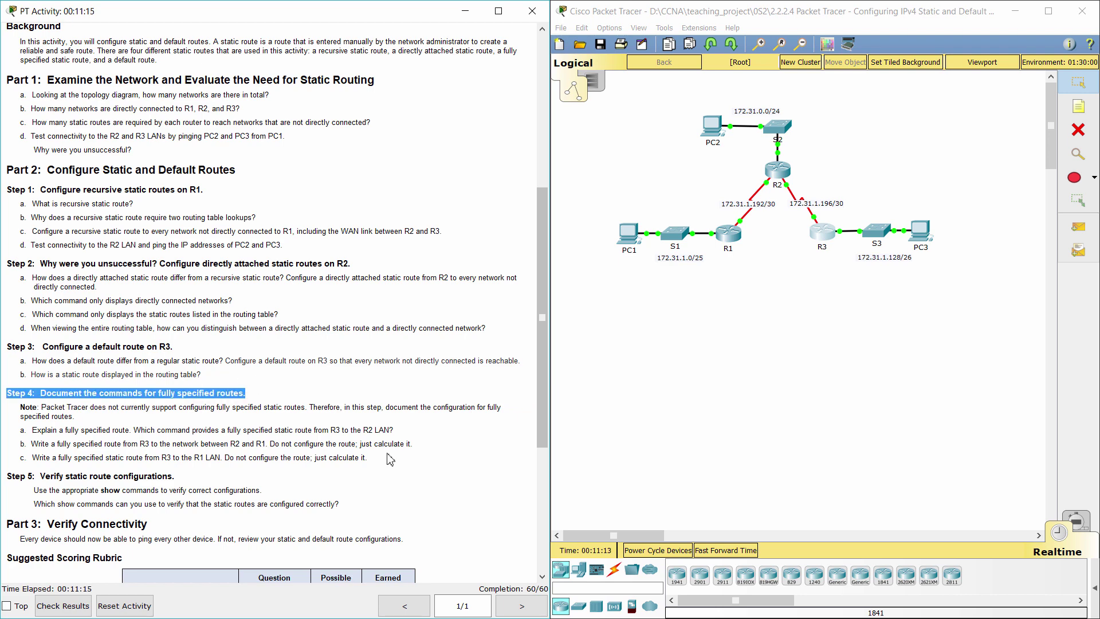
left_click(194, 437)
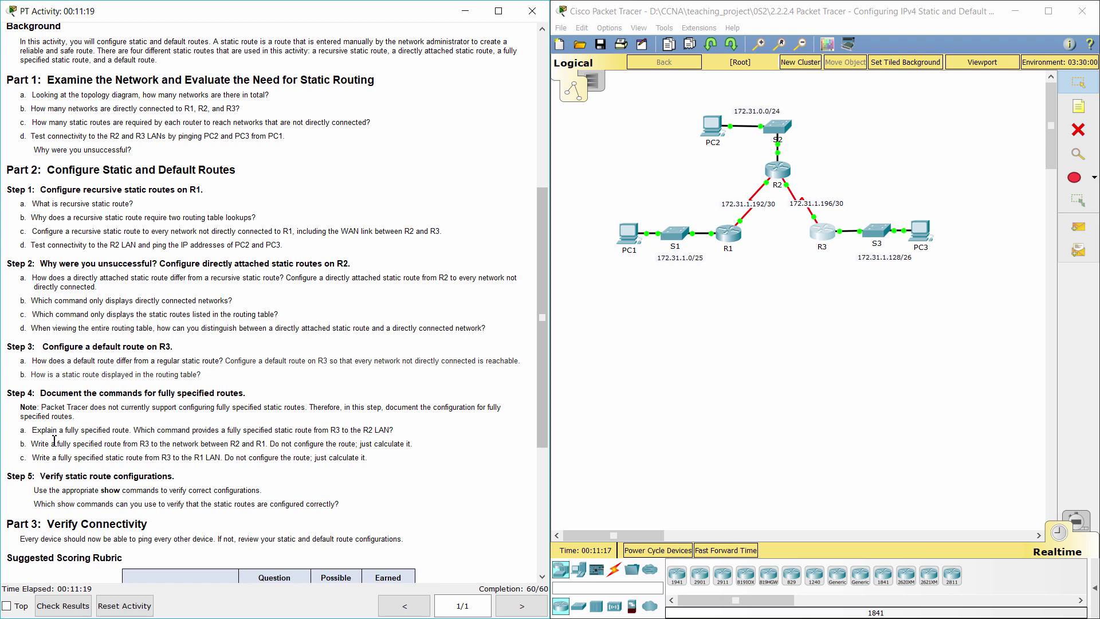
left_click_drag(22, 430, 395, 428)
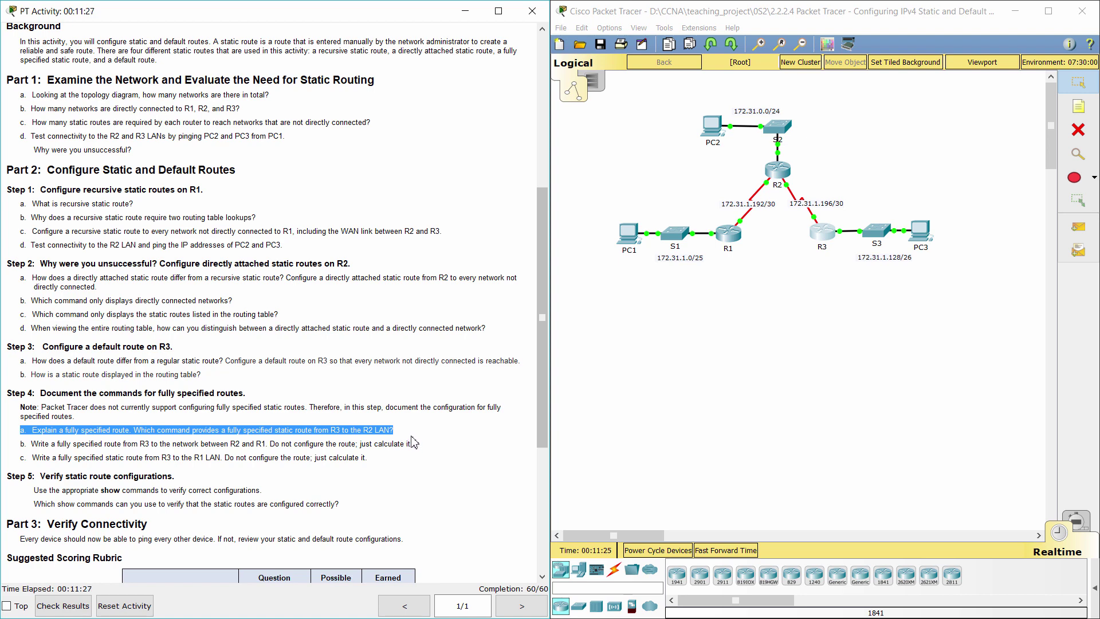
left_click(412, 438)
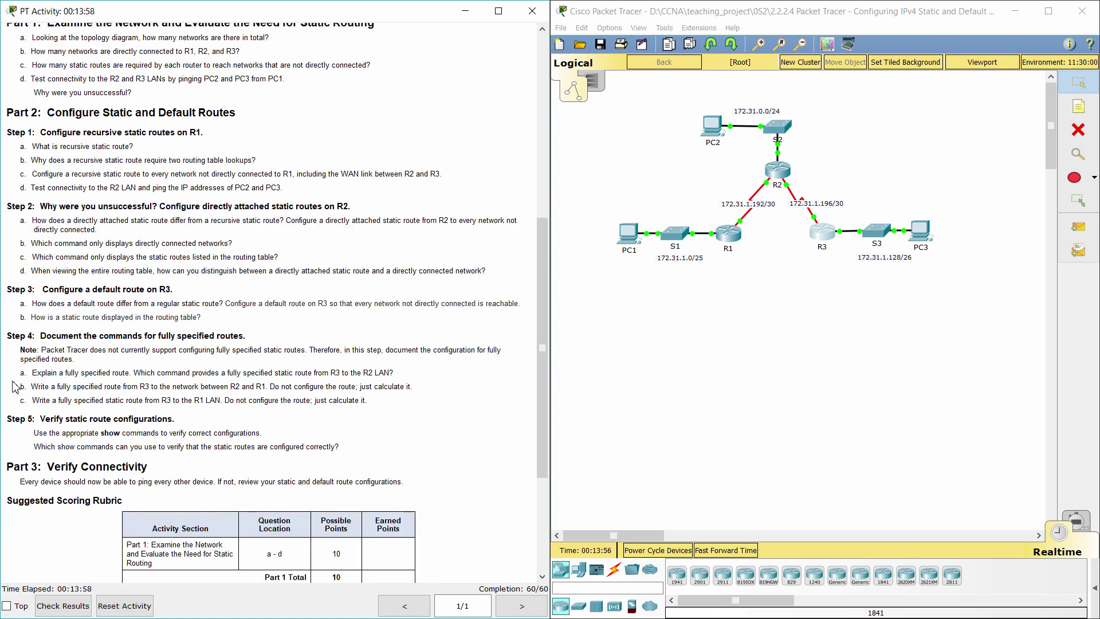
left_click_drag(19, 387, 438, 391)
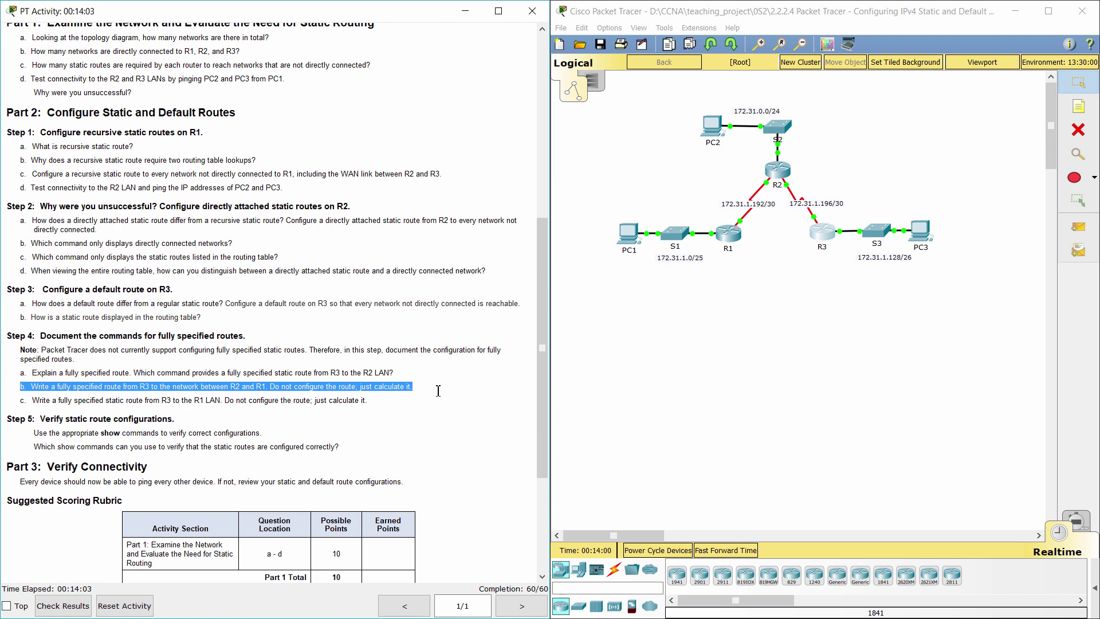
left_click(347, 400)
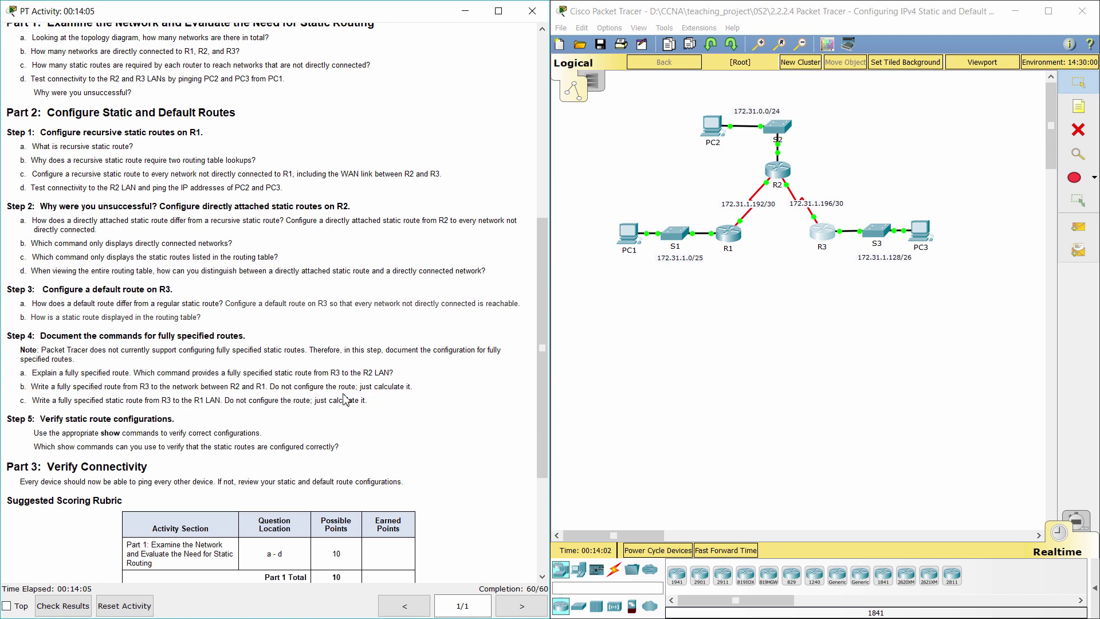
left_click_drag(20, 400, 389, 403)
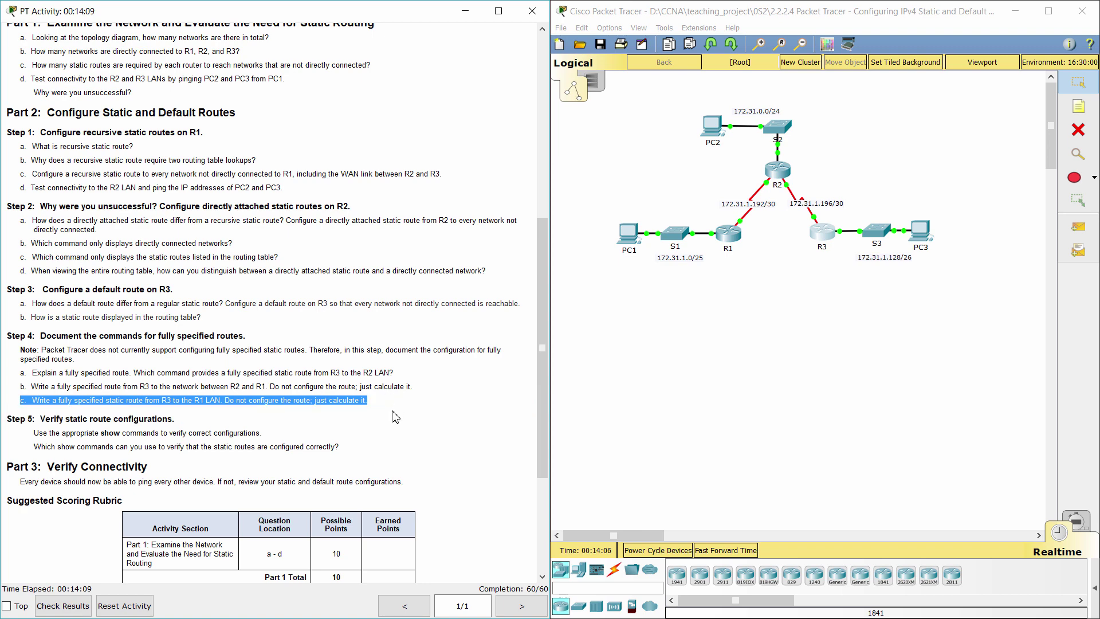
left_click(392, 416)
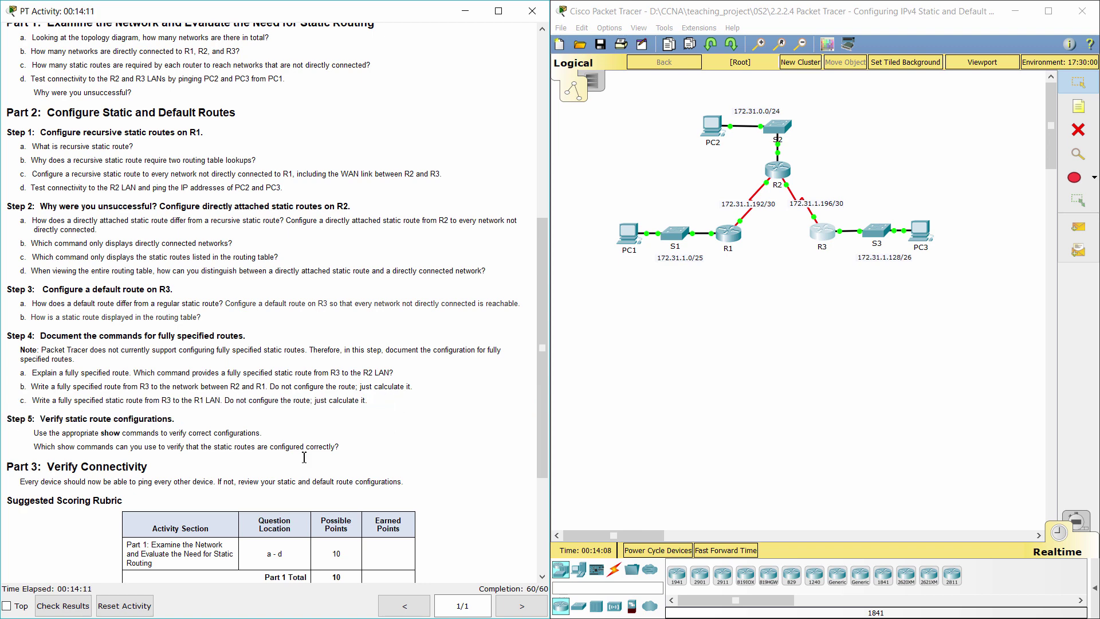
Step: Read the Step 5 question on show commands for verifying static routes and the Part 3 connectivity heading
left_click_drag(6, 419, 243, 423)
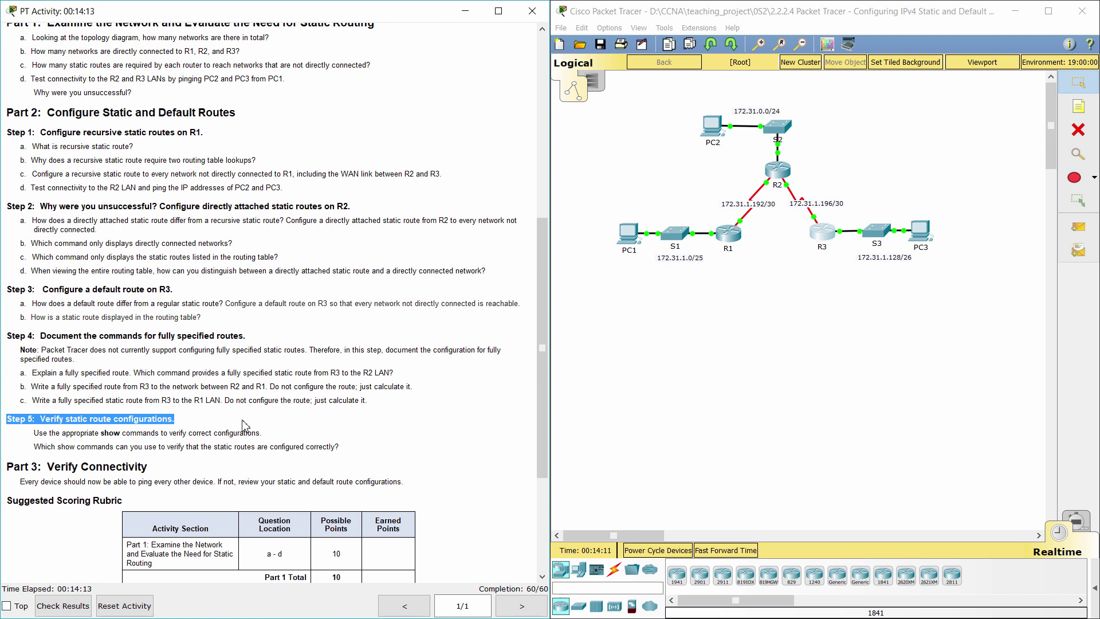
left_click(280, 429)
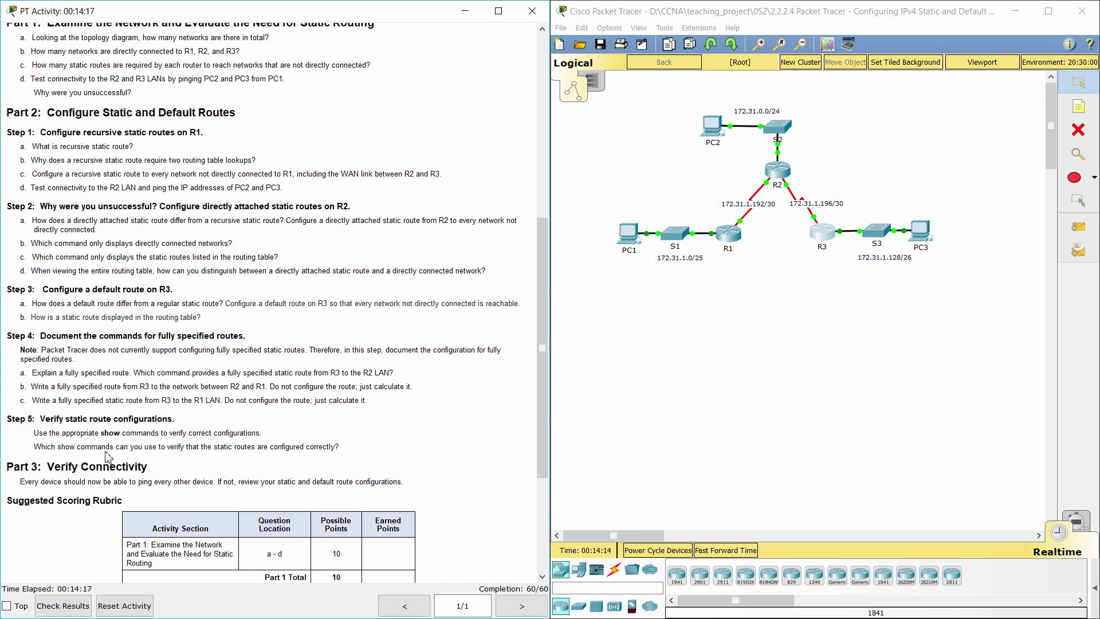
left_click_drag(33, 447, 357, 442)
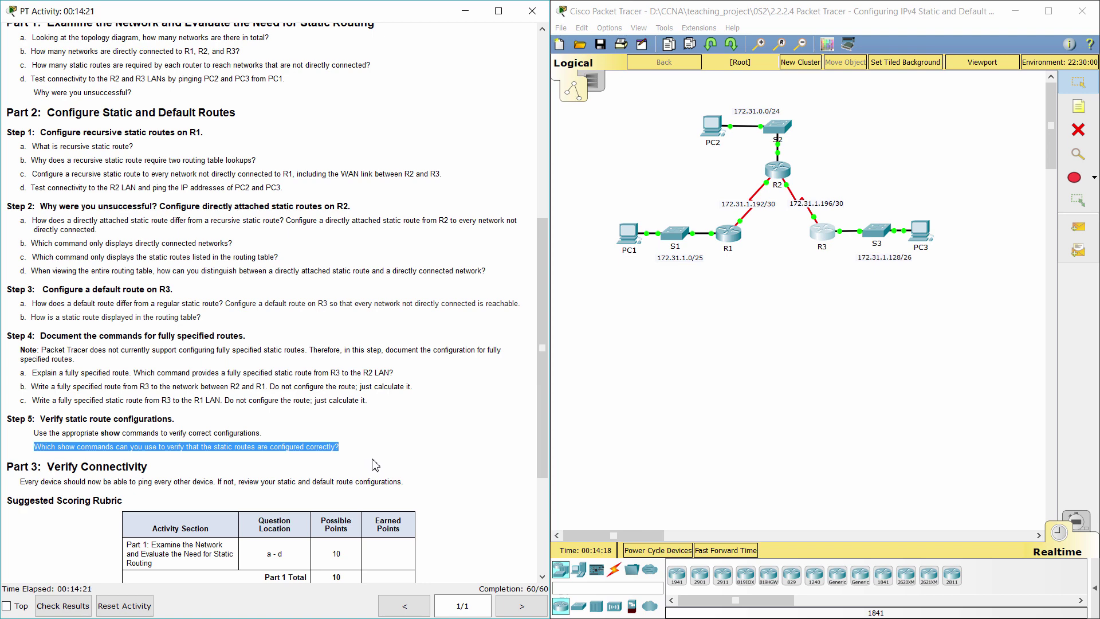
left_click(370, 467)
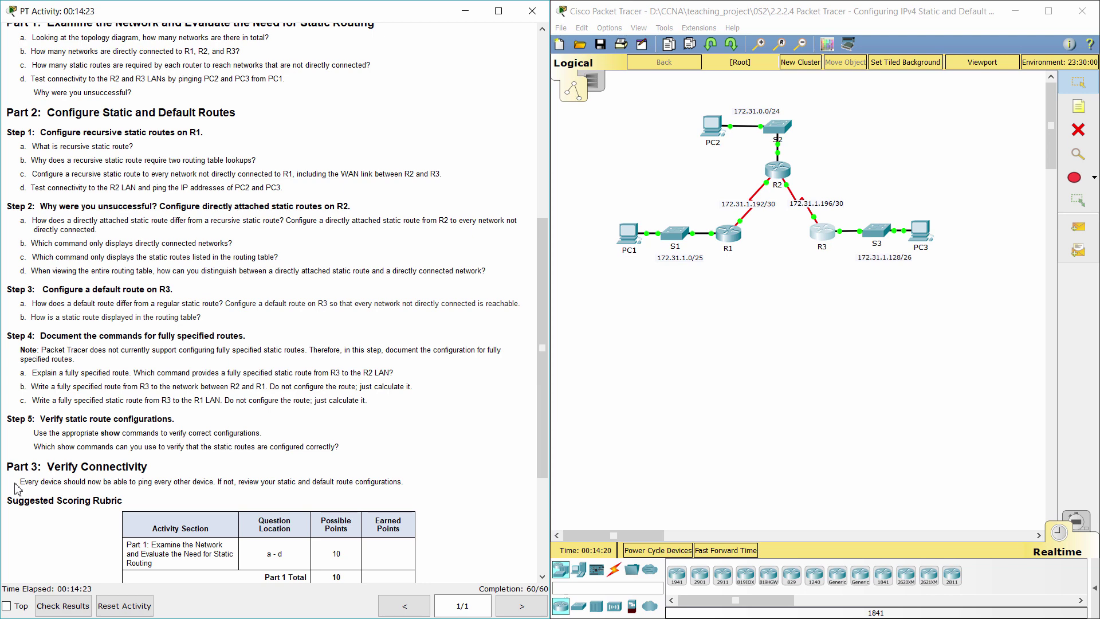
left_click_drag(7, 467, 158, 467)
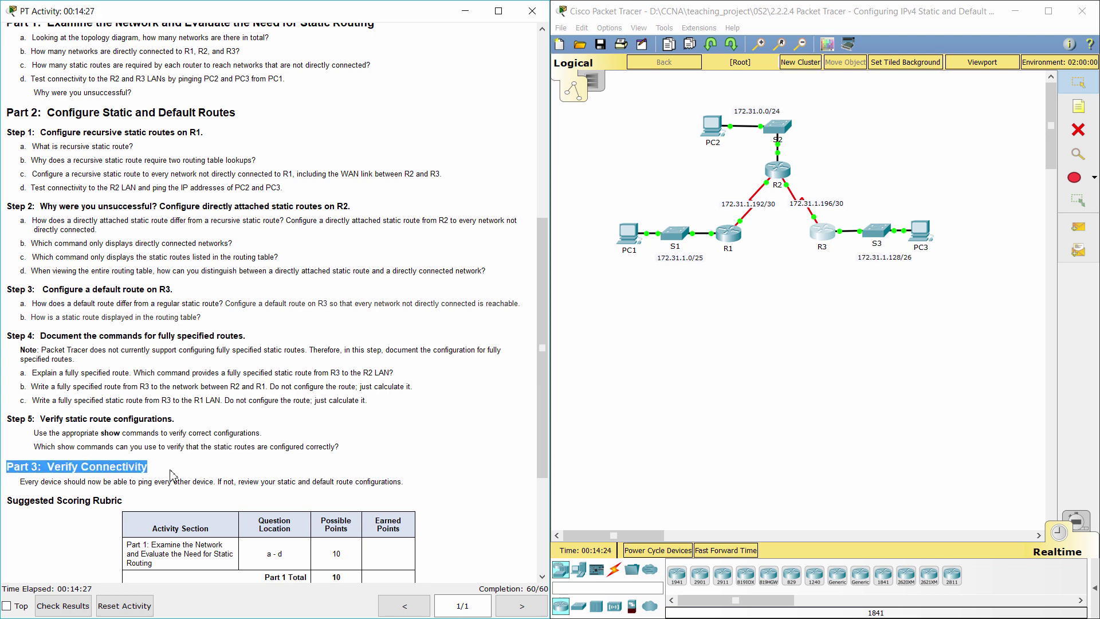
Step: From PC1's command prompt, ping PC2 at 172.31.0.254 and PC3 at 172.31.1.190
left_click(627, 229)
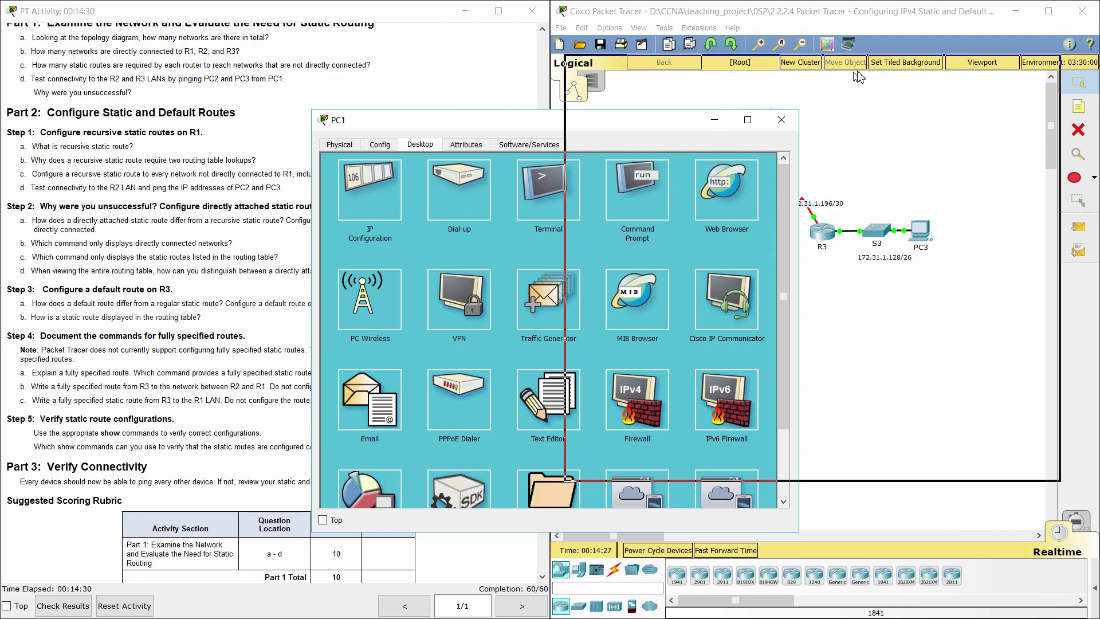
left_click_drag(850, 77, 851, 77)
left_click(872, 146)
scroll(270, 382, "up", 5)
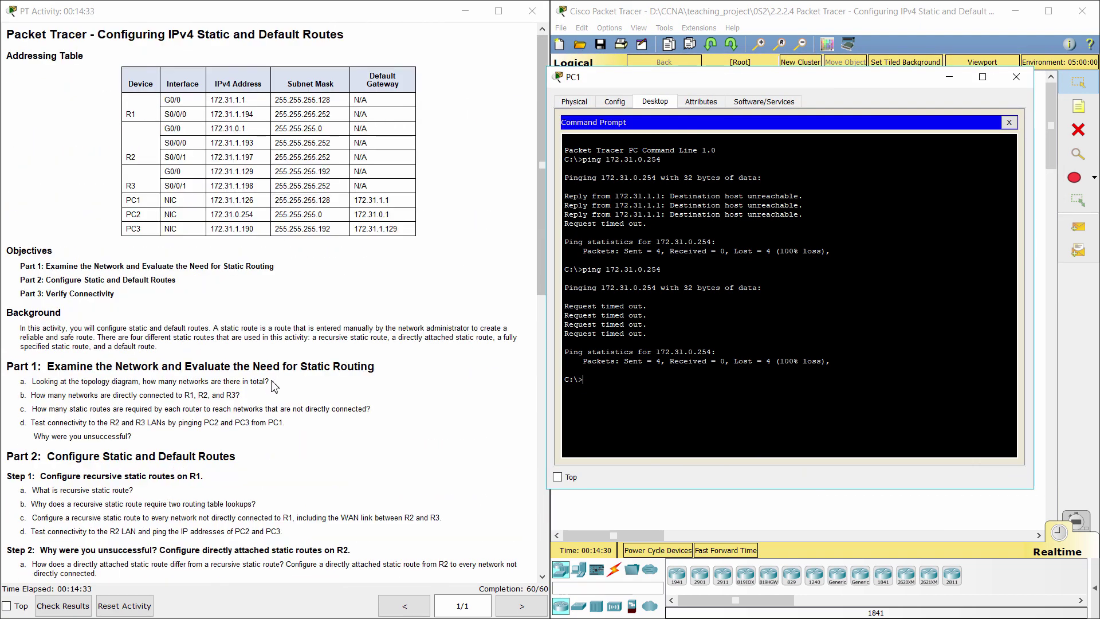
key("Up")
key("Return")
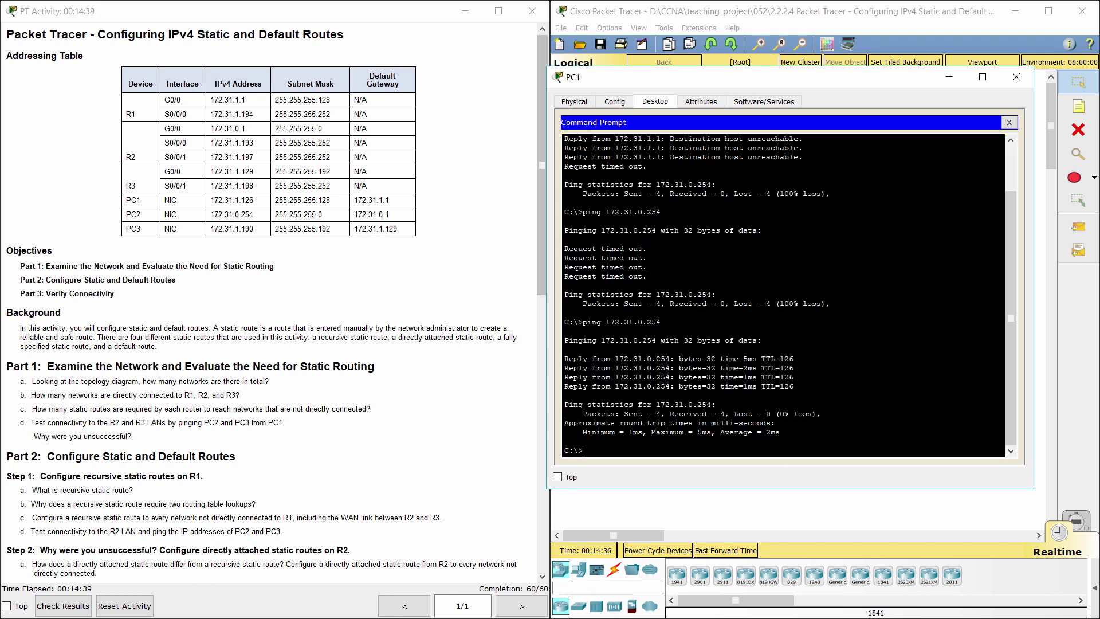
type("ping 172.31.1.190")
key("Return")
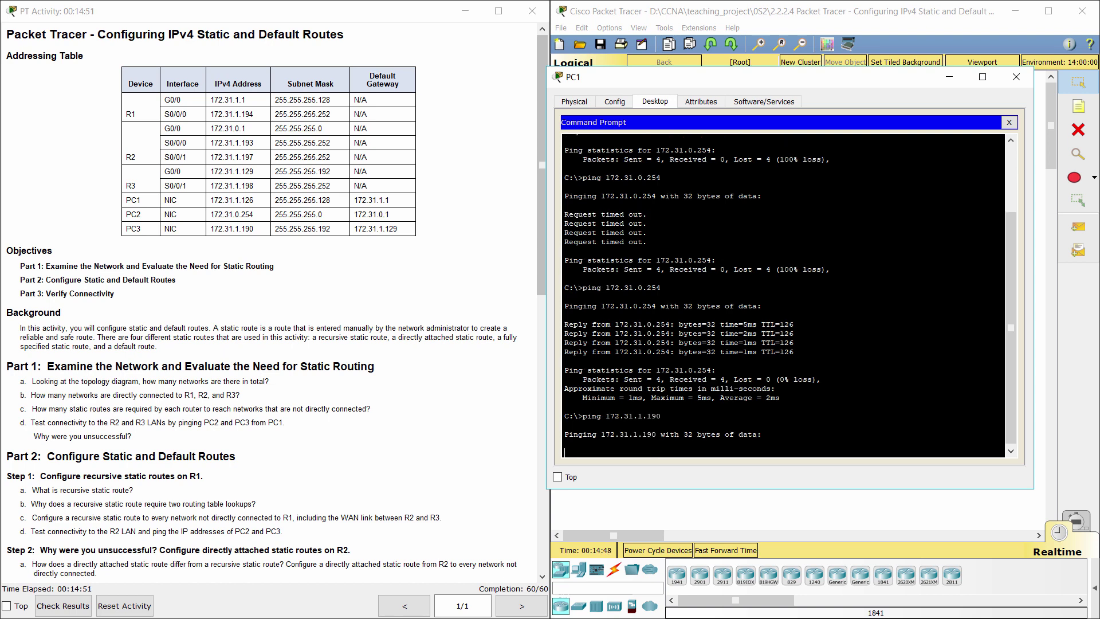